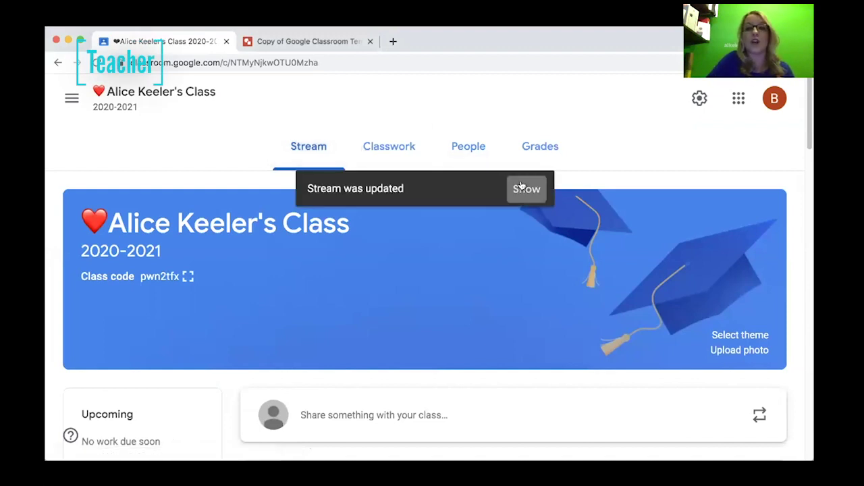
Load the latest update on the class Stream and scroll down through it.
left_click(525, 189)
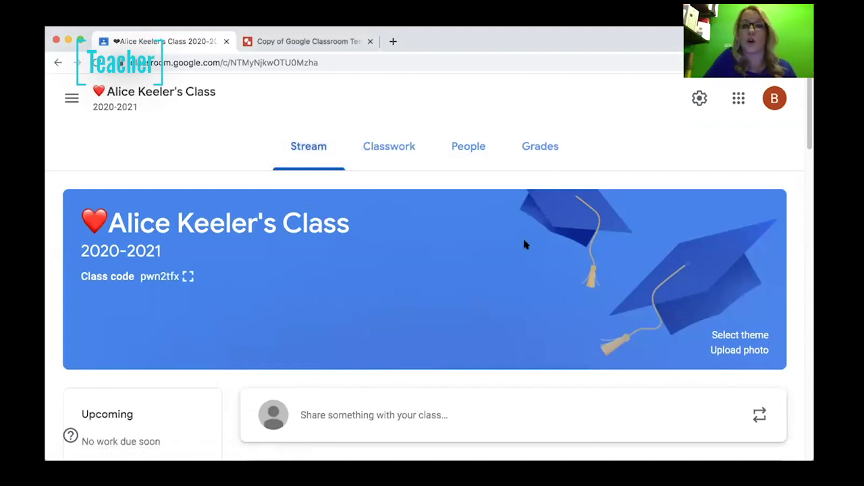
scroll(526, 245, "down", 1)
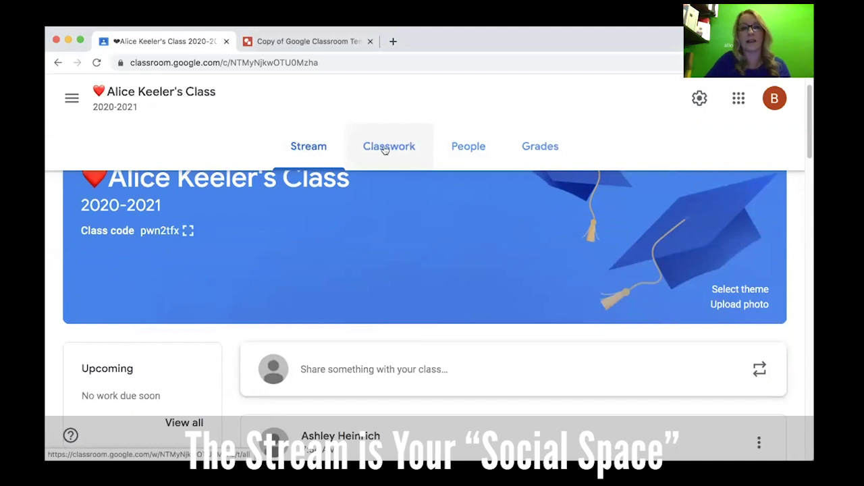
Create a Classwork topic named 'Digital Tutorials'.
left_click(384, 148)
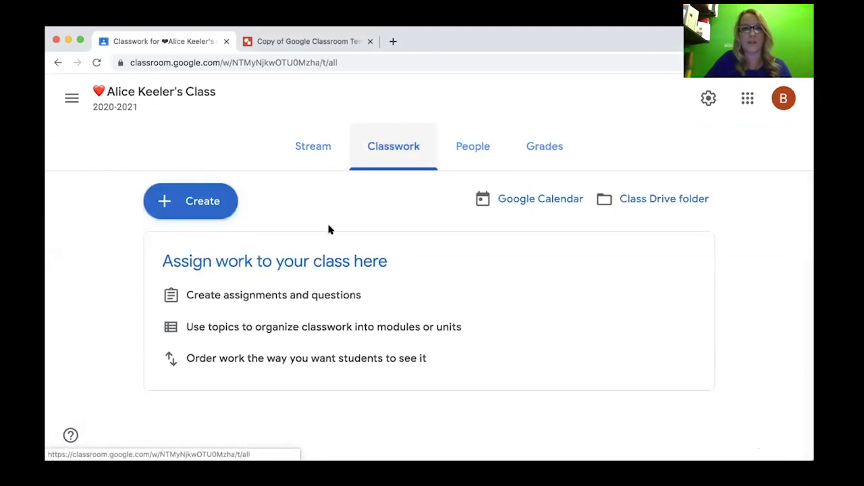
left_click(208, 212)
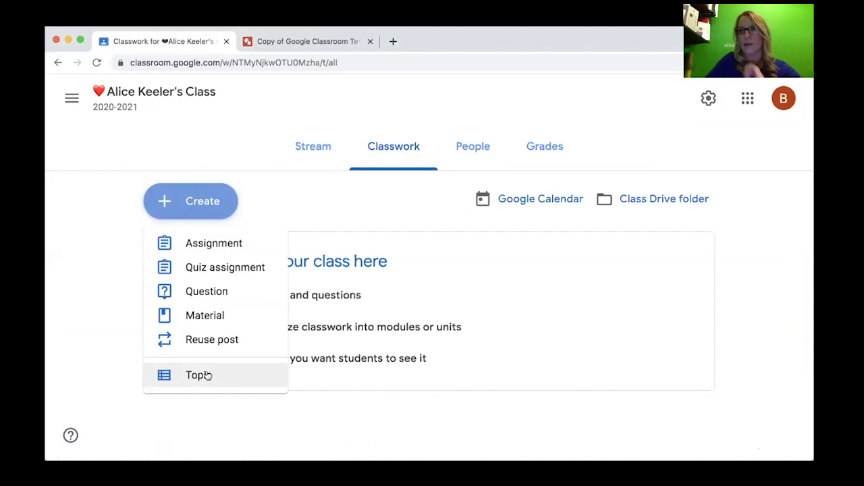
left_click(207, 375)
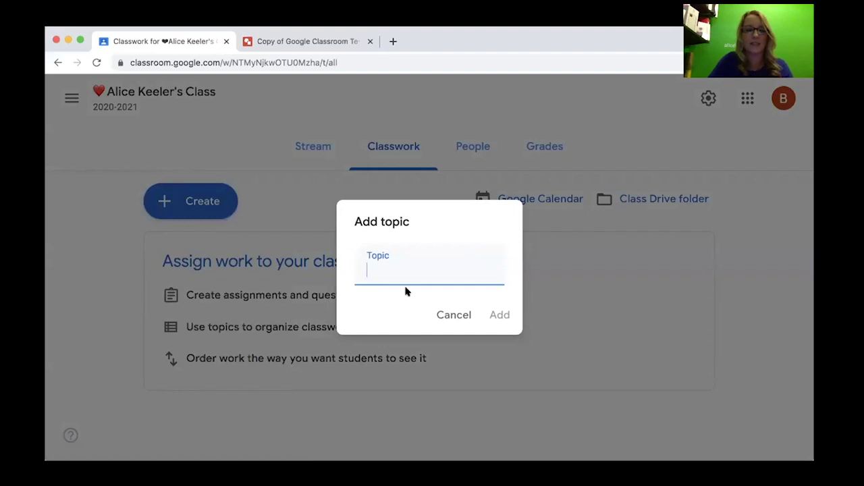
type("Digital Tutorials")
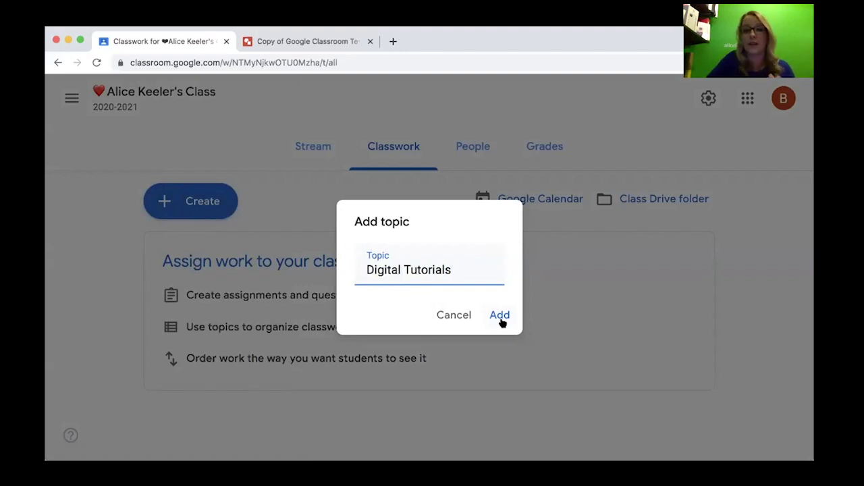
left_click(501, 322)
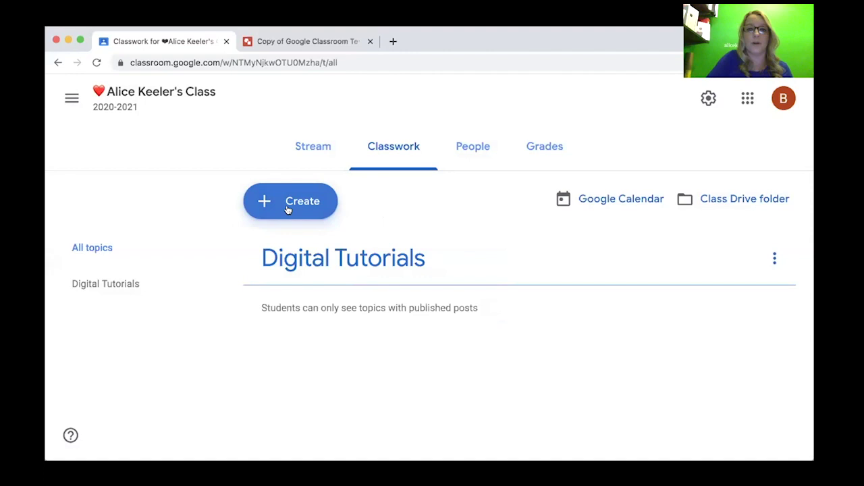
Start a new material titled '#001 How to make screencasts'.
left_click(289, 209)
left_click(303, 316)
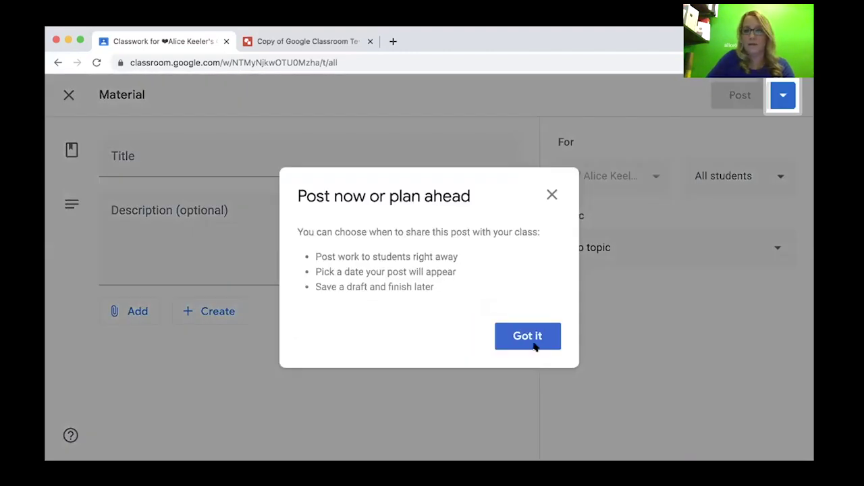
left_click(530, 336)
left_click(281, 161)
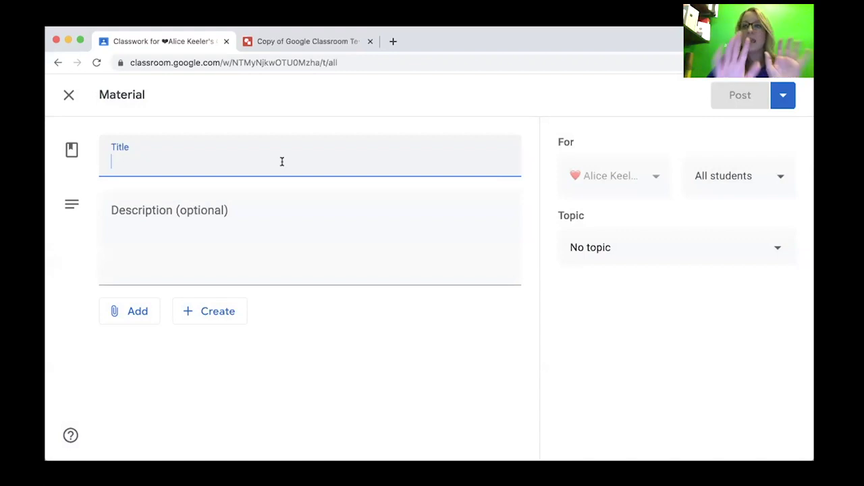
type("#")
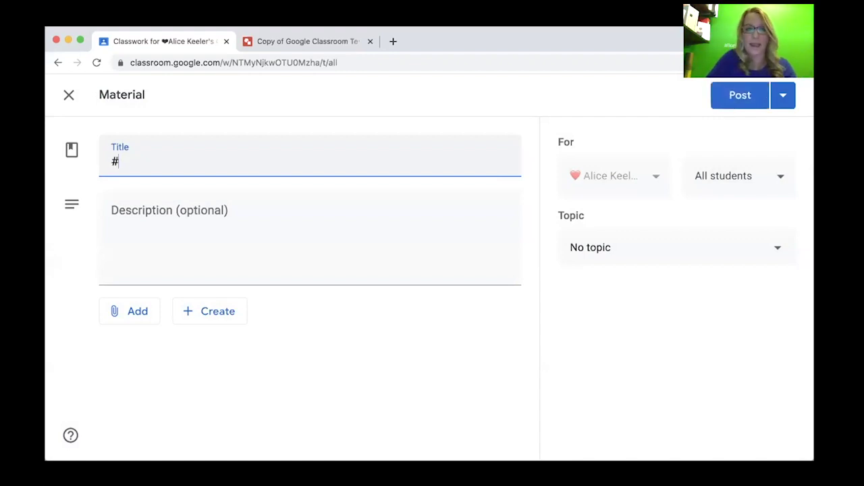
type("001")
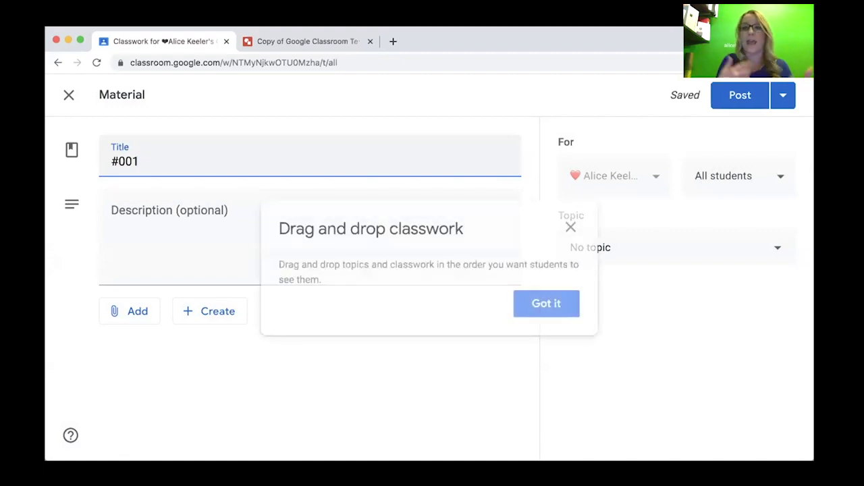
left_click(570, 227)
type("H")
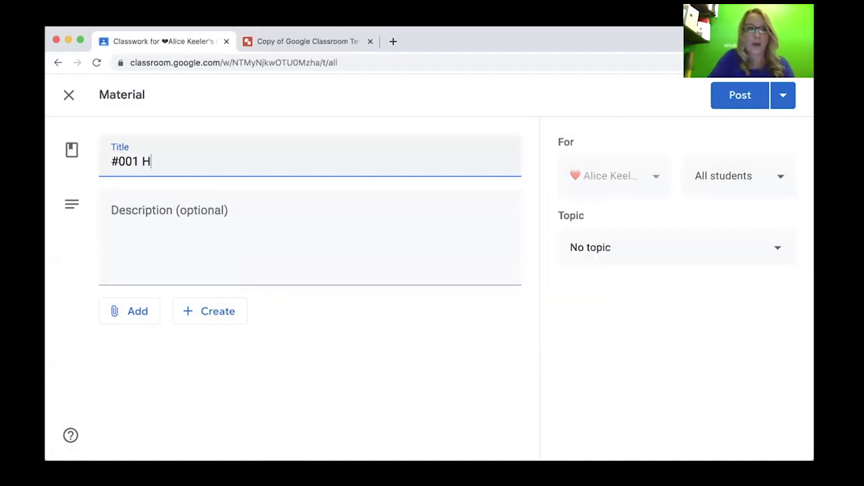
type("ow to make screencasts")
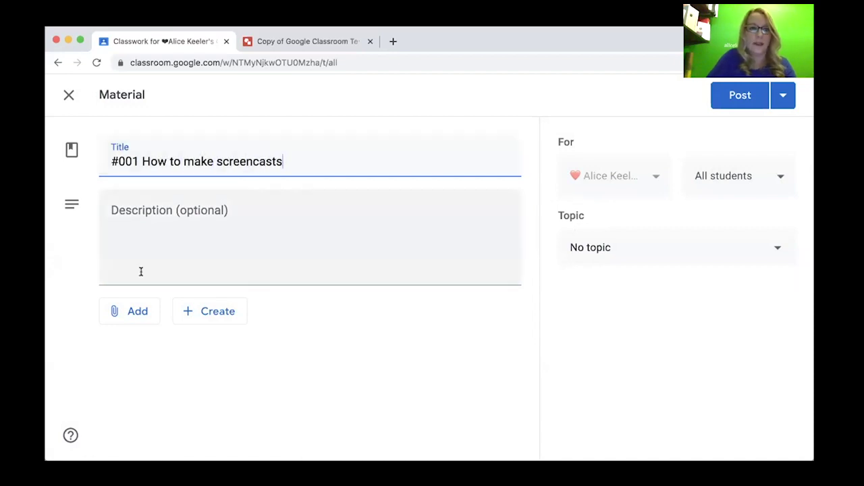
left_click(154, 313)
left_click(131, 369)
type("http://screencastify.com/jr")
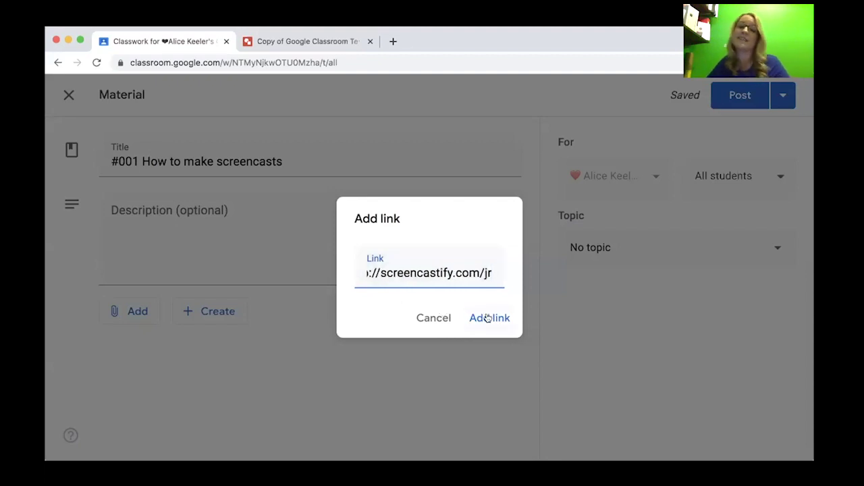
left_click(488, 318)
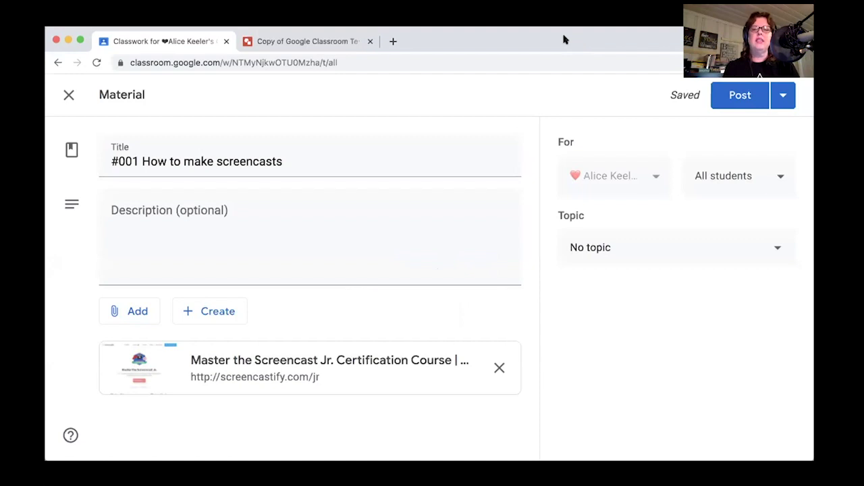
left_click(738, 96)
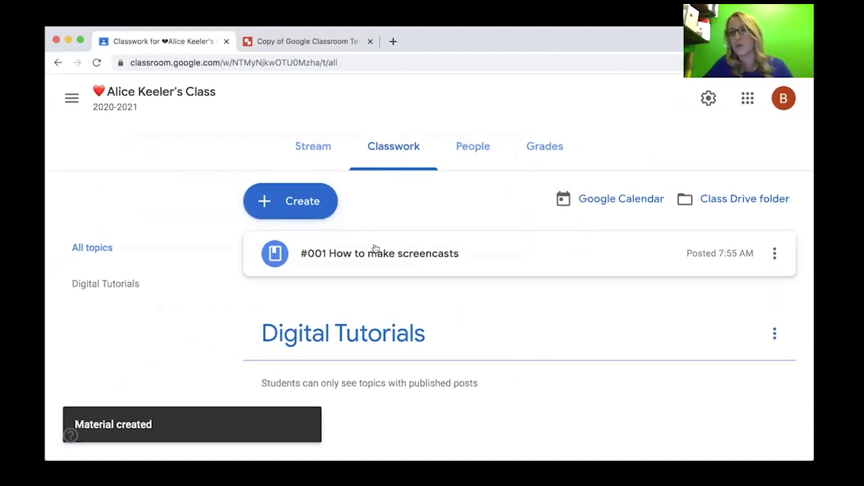
Move the screencasts post into Digital Tutorials and add a 'Math Videos' topic.
left_click_drag(373, 253, 374, 322)
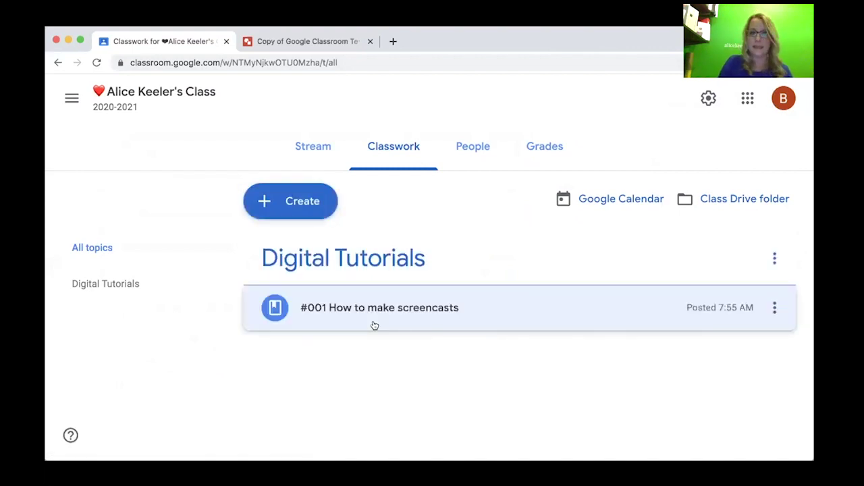
left_click(314, 194)
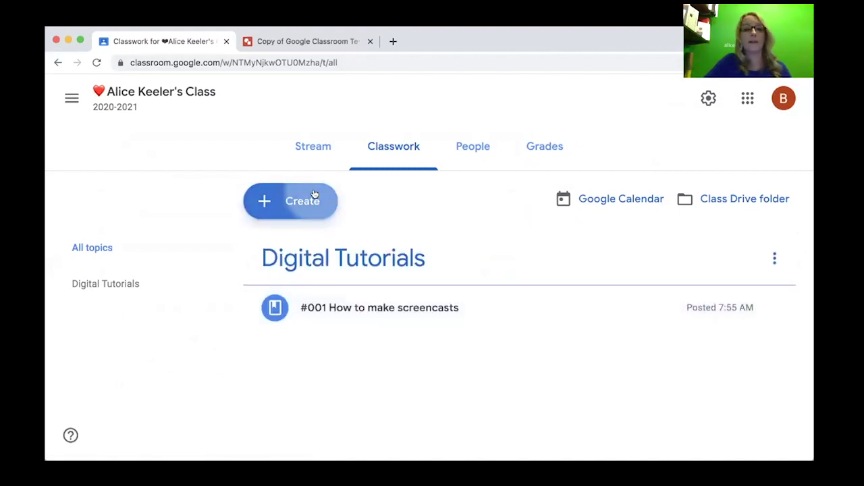
left_click(315, 376)
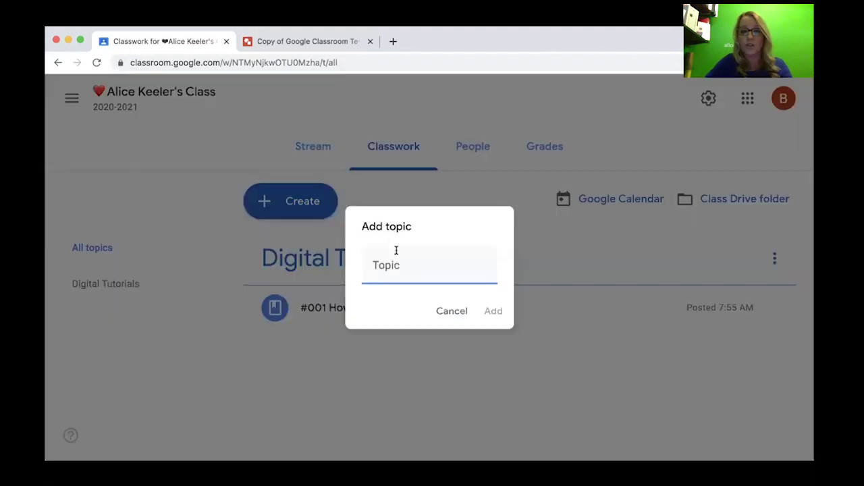
left_click(385, 262)
type("Math Videos")
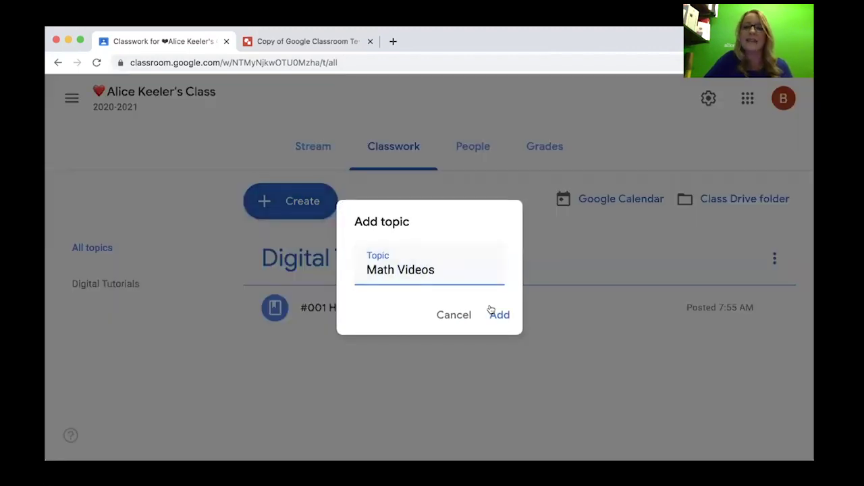
left_click(492, 311)
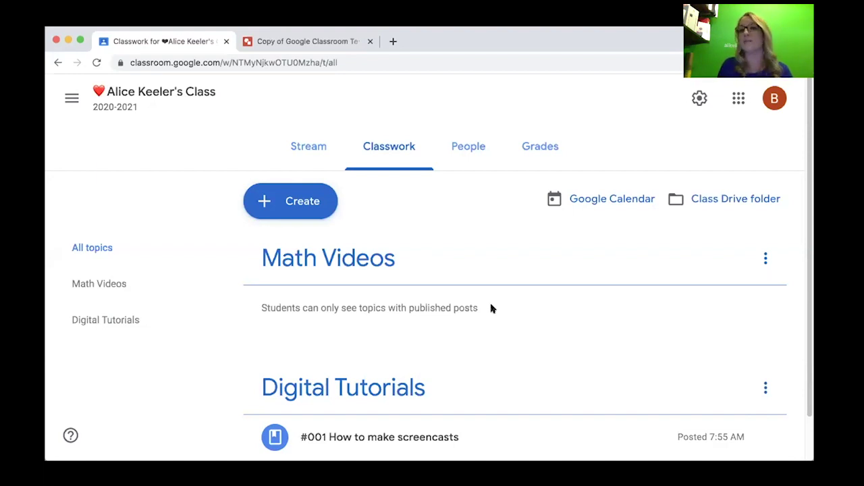
Open the Create dropdown on the Classwork page.
left_click(304, 201)
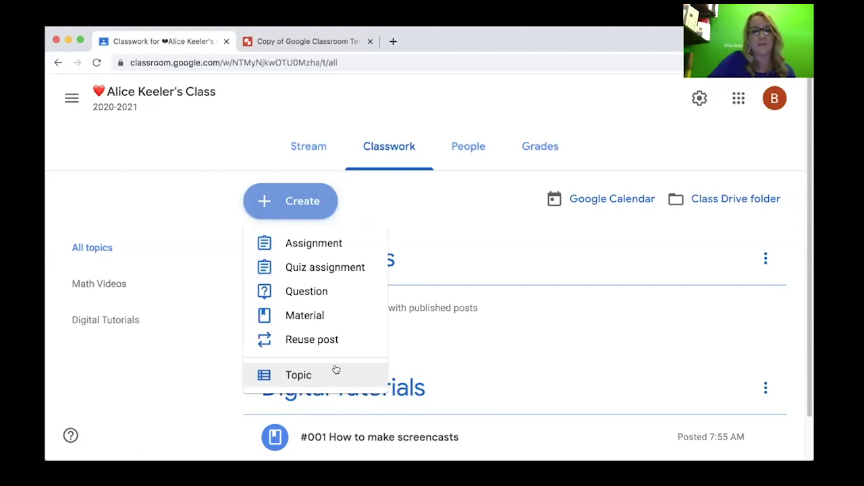
Add two Classwork topics, 'Fri Mar 13' and 'Mon March 16th'.
left_click(335, 369)
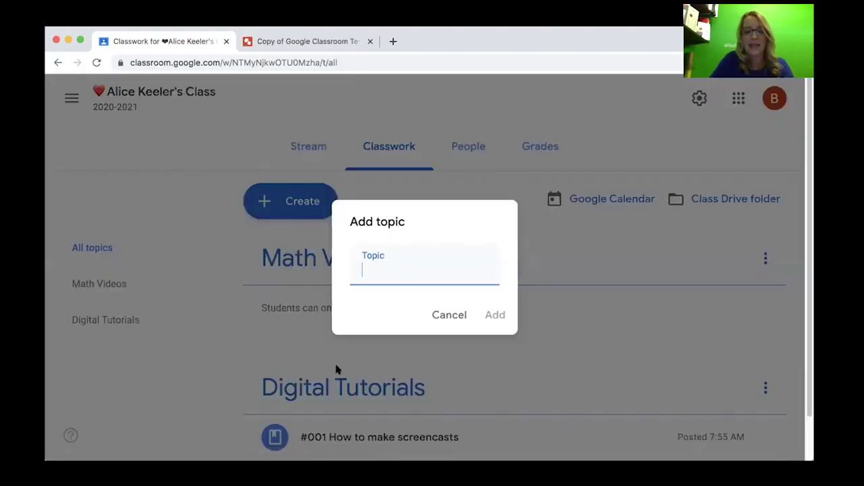
type("Fri Mar")
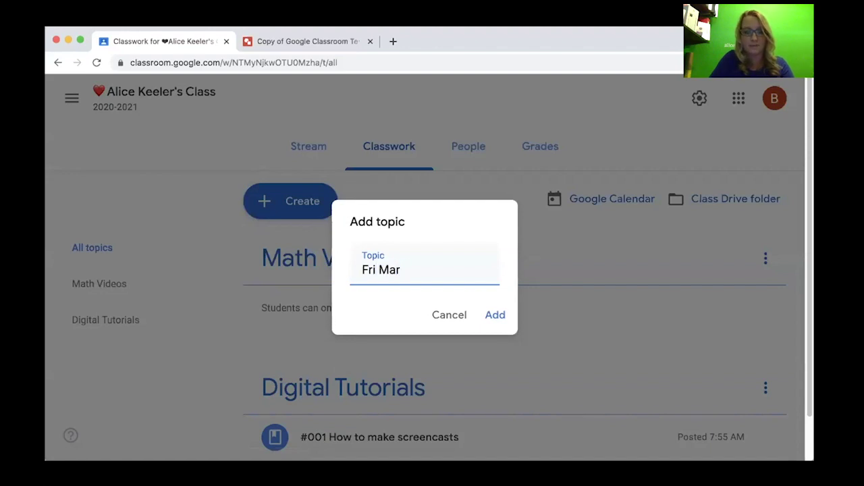
type(" 13")
left_click(492, 322)
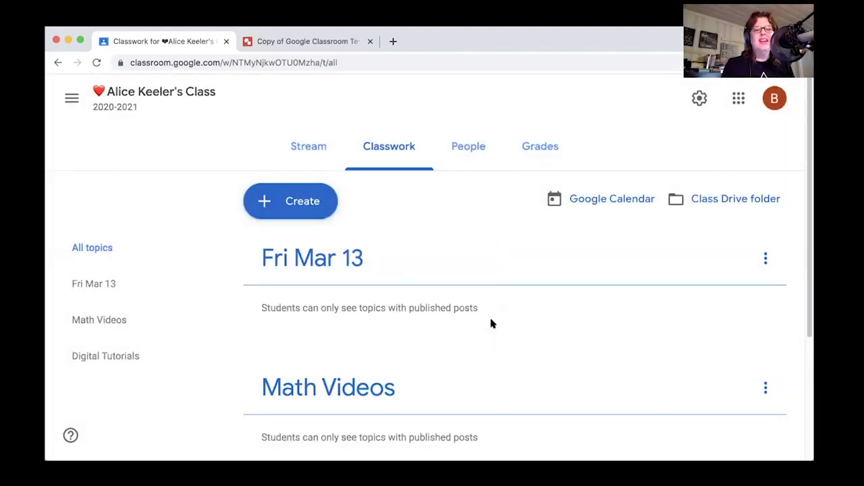
left_click(288, 198)
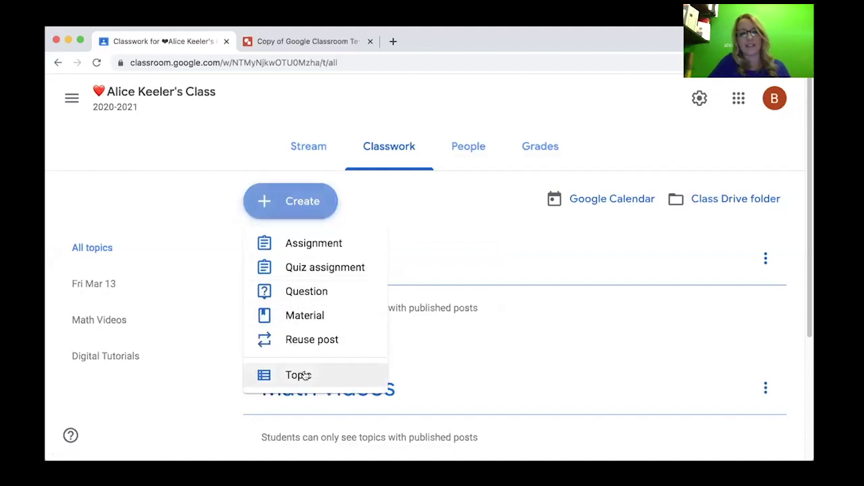
left_click(323, 372)
type("Mon March")
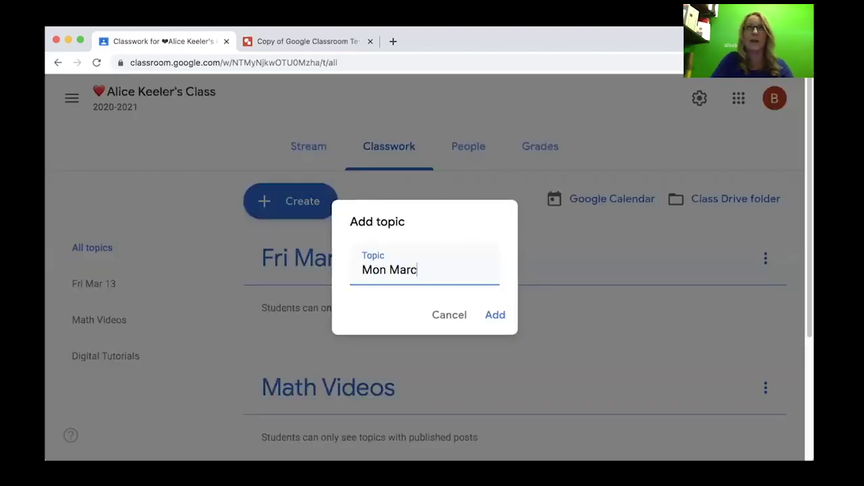
type(" 16t")
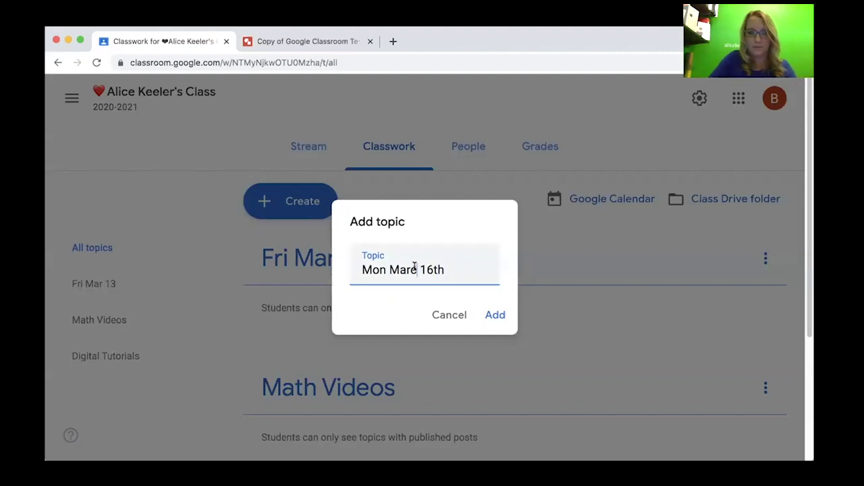
type("h")
left_click(493, 314)
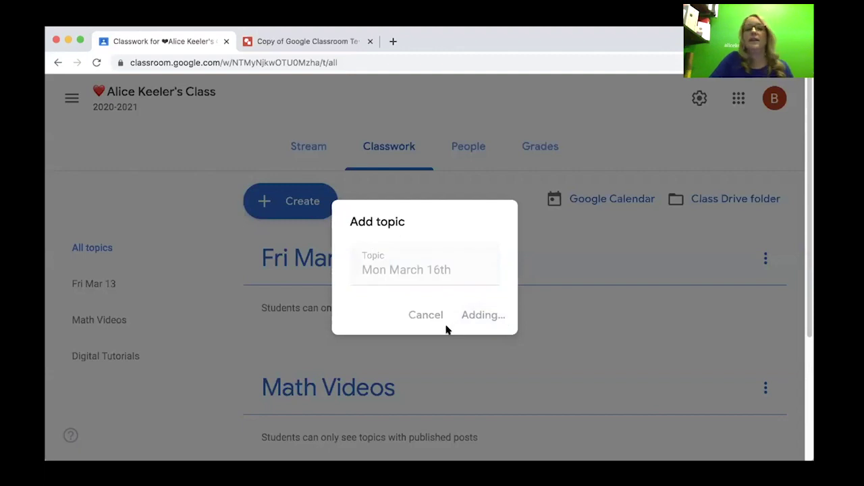
scroll(445, 329, "down", 1)
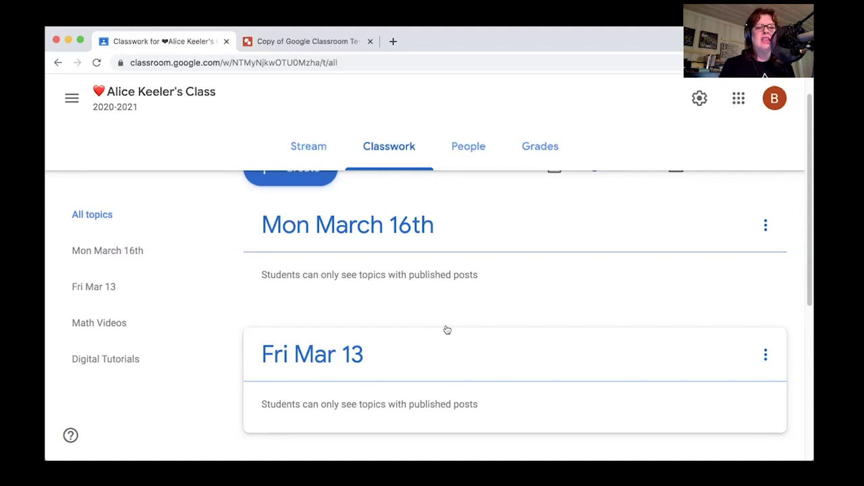
scroll(388, 223, "up", 1)
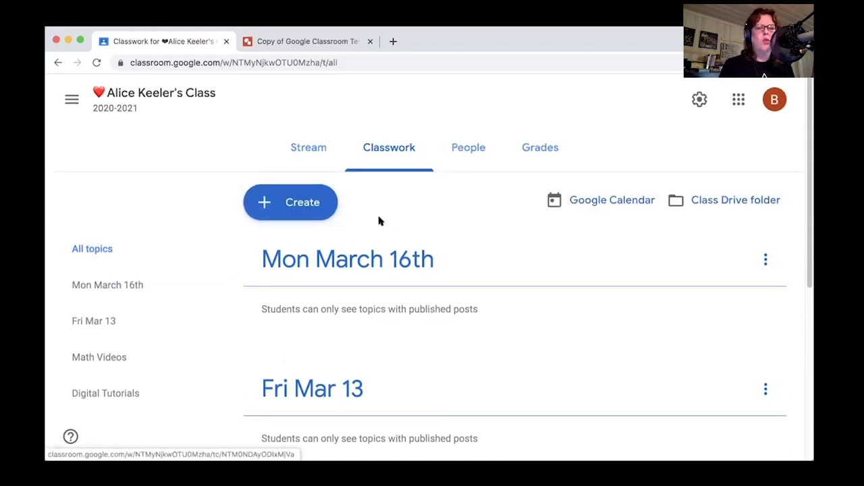
Start a multiple-choice question titled '#003 Monday Attendance'.
left_click(316, 210)
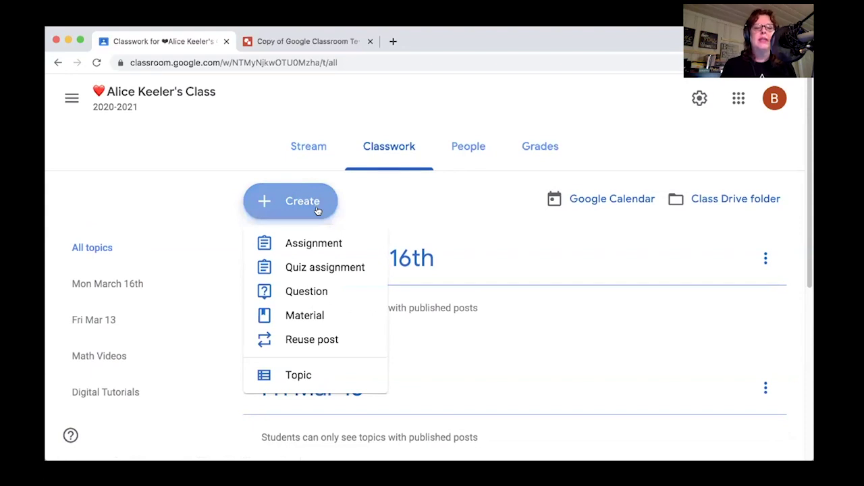
left_click(298, 292)
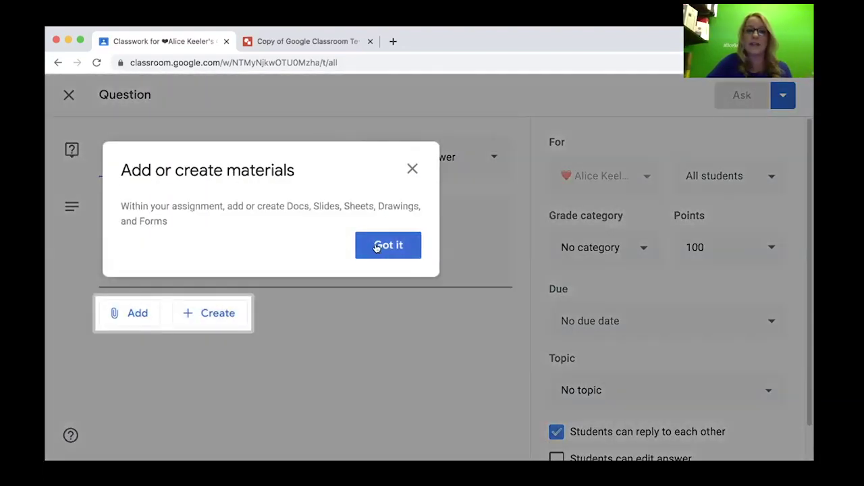
left_click(377, 247)
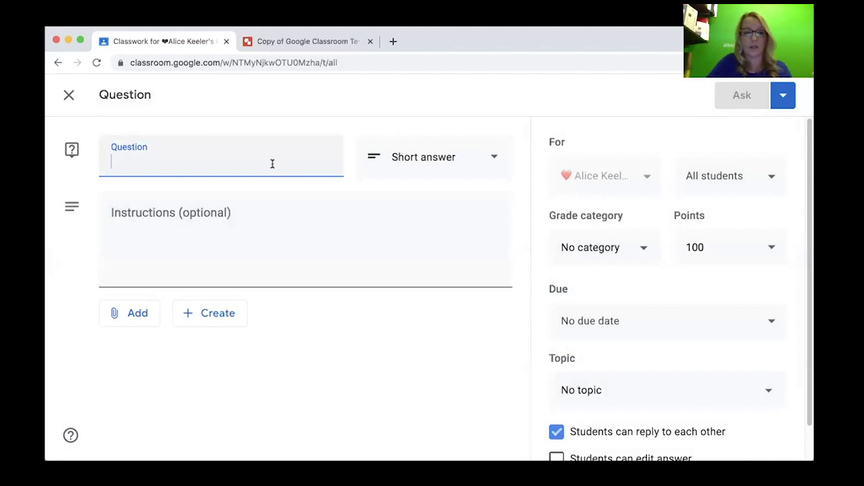
type("#003")
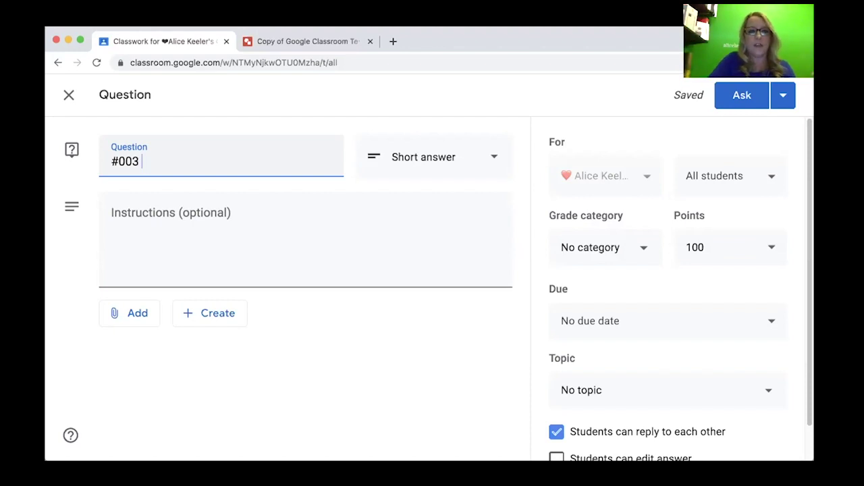
type("Monday Attendance")
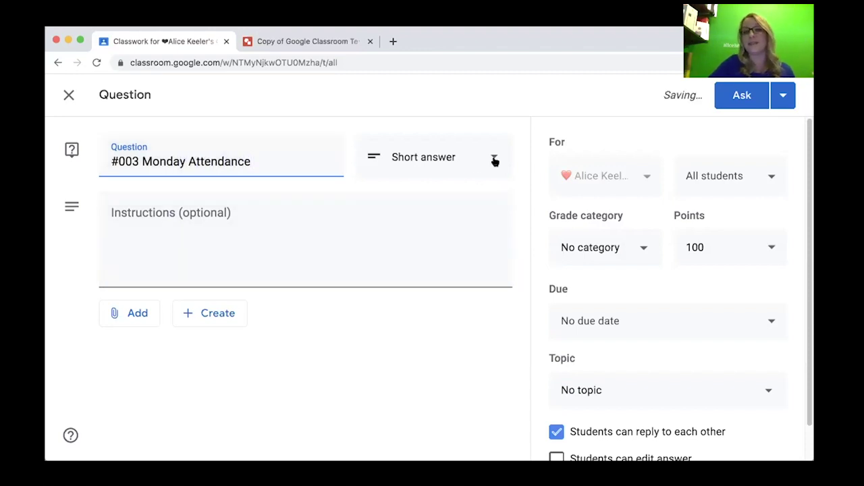
left_click(494, 159)
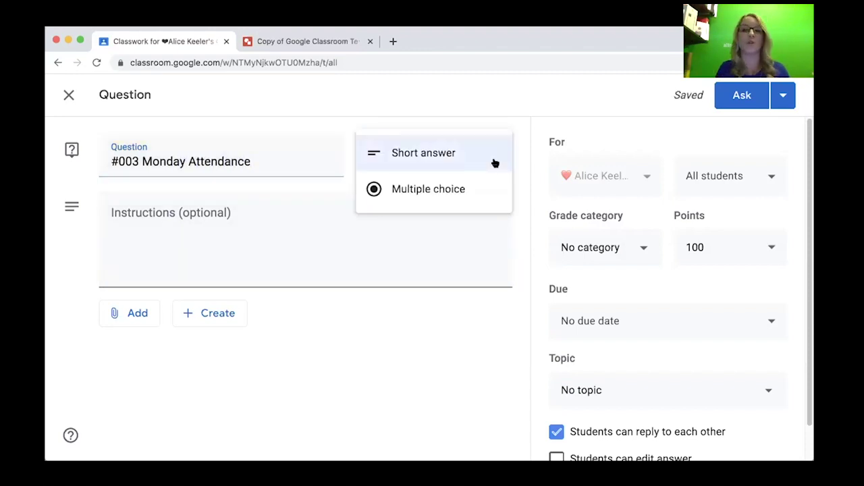
left_click(464, 190)
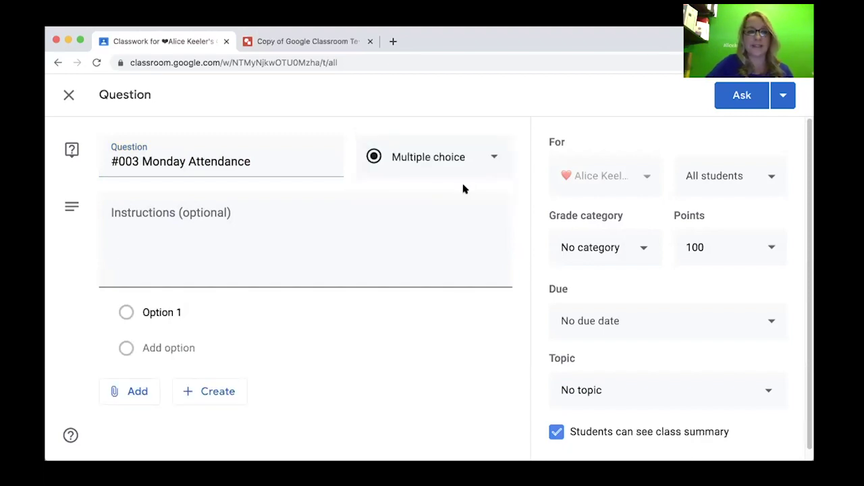
Add four check-in choices, from 'I am here and ready to learn' to 'Doing great!'.
left_click(162, 312)
type("I am here and ready to learn")
left_click(150, 348)
type("I am checking in but confused")
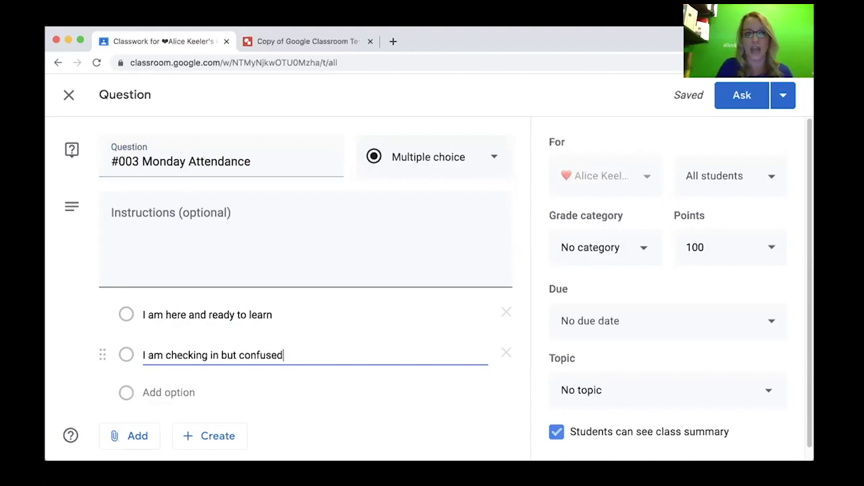
left_click(154, 393)
type("Please cont")
key("BackSpace")
key("BackSpace")
key("BackSpace")
type("ll me, I ")
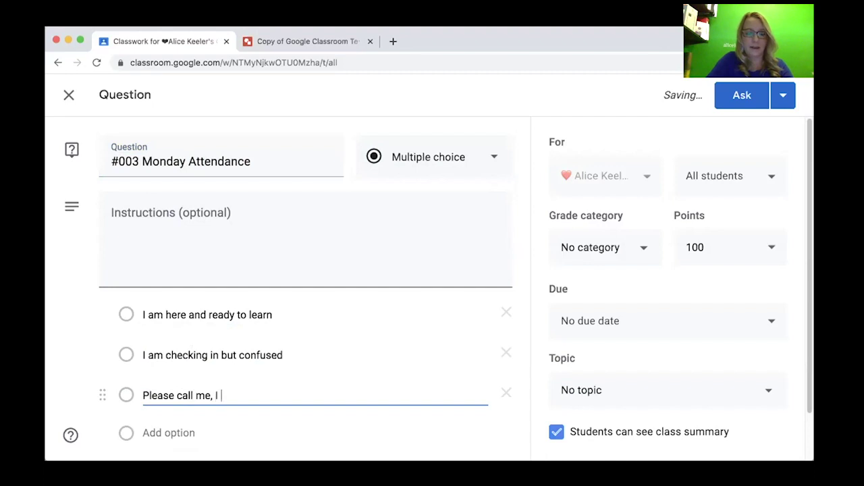
type("need help")
scroll(155, 395, "down", 2)
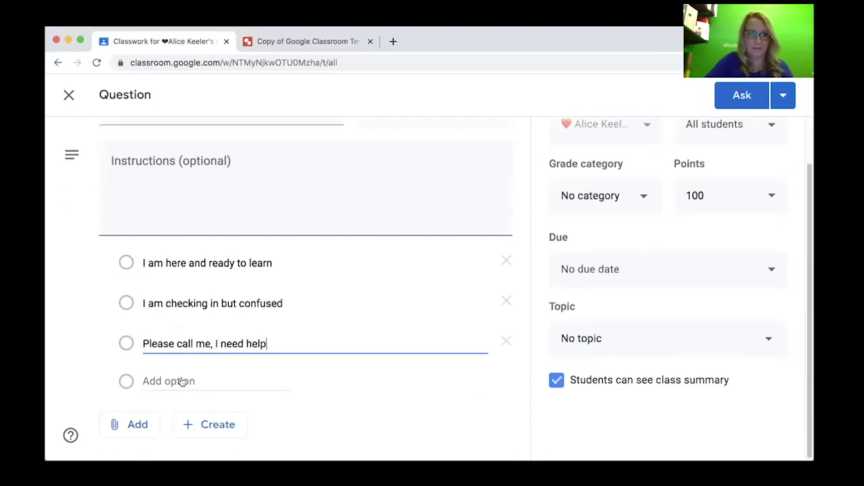
left_click(181, 382)
type("Doing great!")
scroll(289, 260, "up", 1)
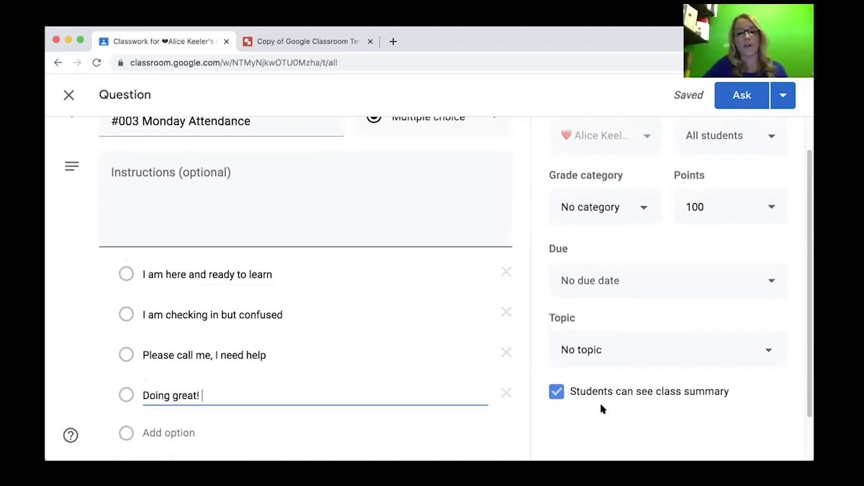
scroll(603, 409, "down", 1)
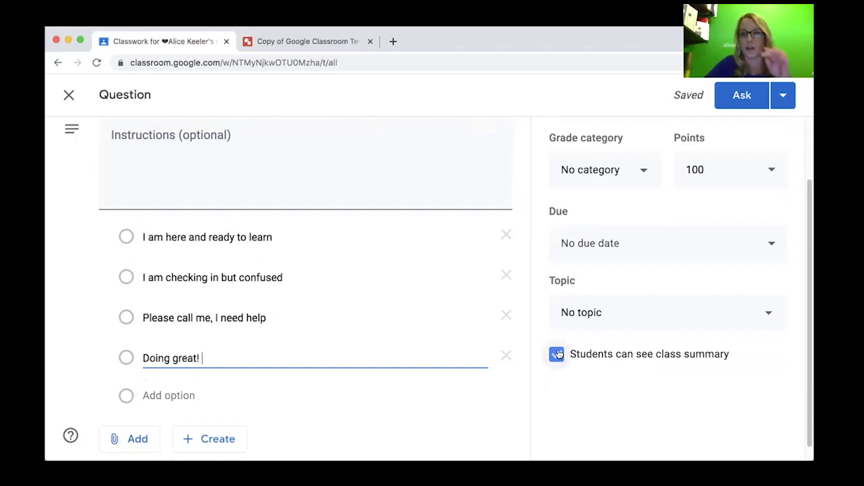
Uncheck 'Students can see class summary' so students can't see the class summary.
left_click(556, 354)
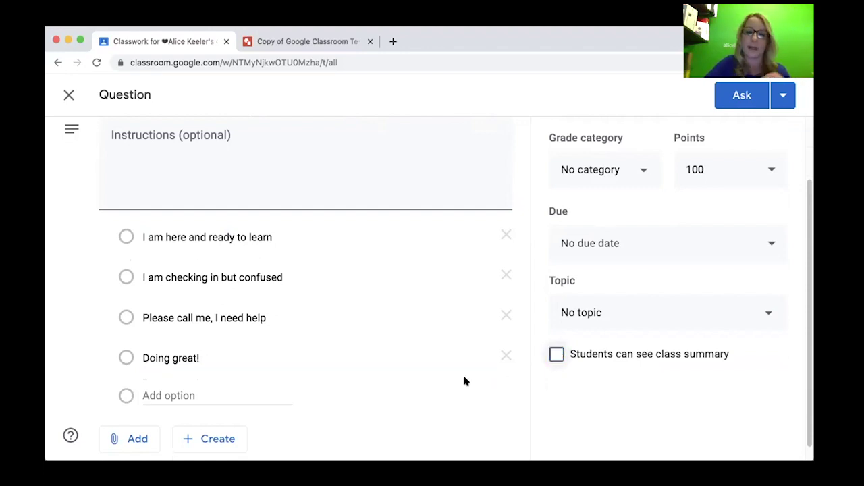
scroll(464, 381, "down", 1)
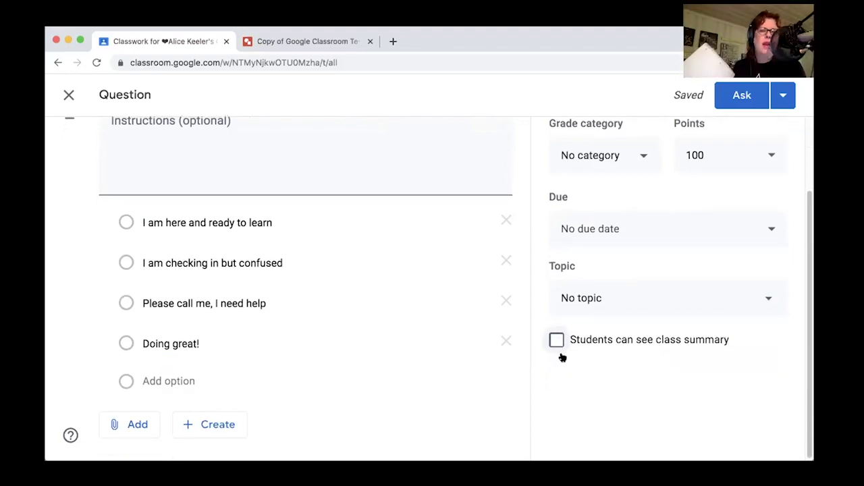
scroll(555, 355, "up", 1)
scroll(562, 357, "up", 3)
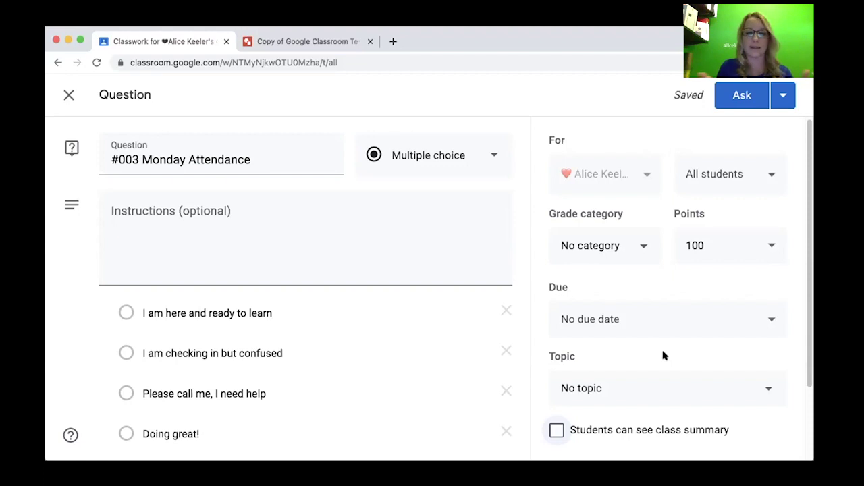
Set the due date to Mar 13 and retitle the question '#003 Friday Attendance'.
left_click(717, 325)
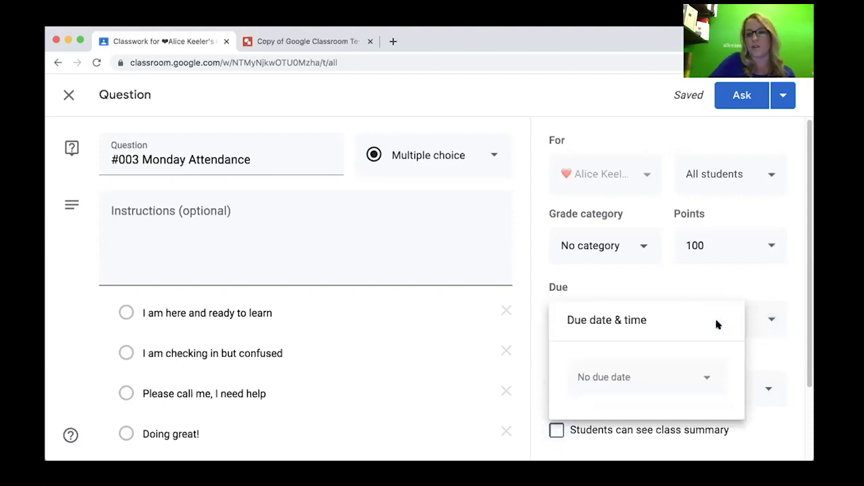
left_click(660, 369)
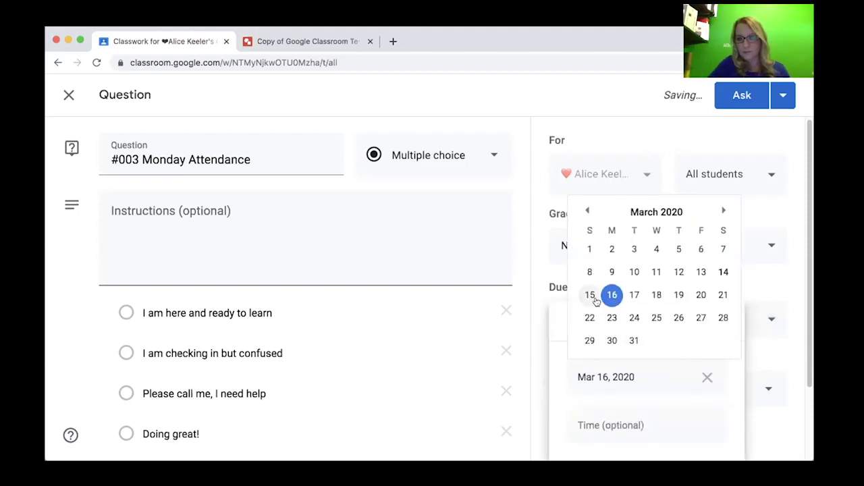
left_click(695, 274)
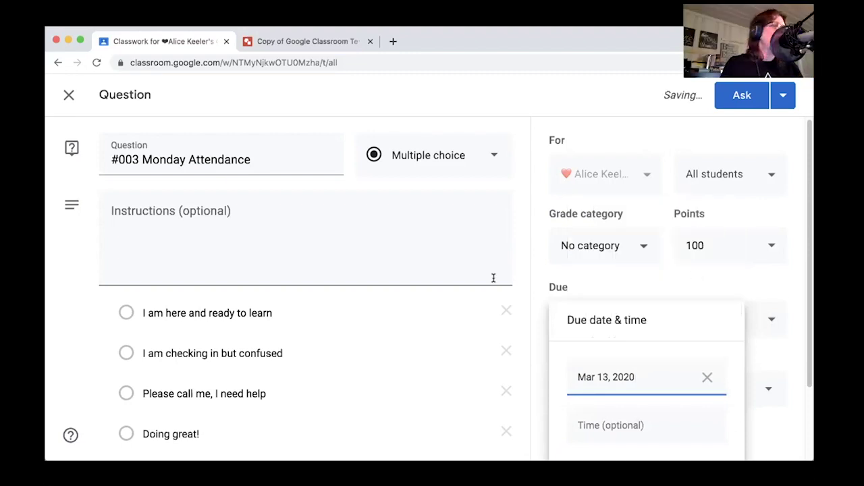
double_click(158, 159)
type("Friday")
Set the due time to 11:59 PM.
left_click(735, 325)
left_click(653, 303)
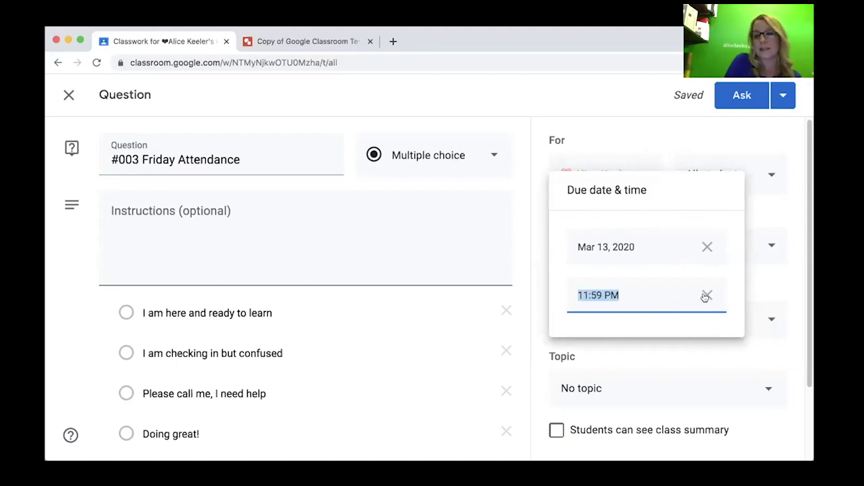
left_click(707, 295)
left_click(642, 295)
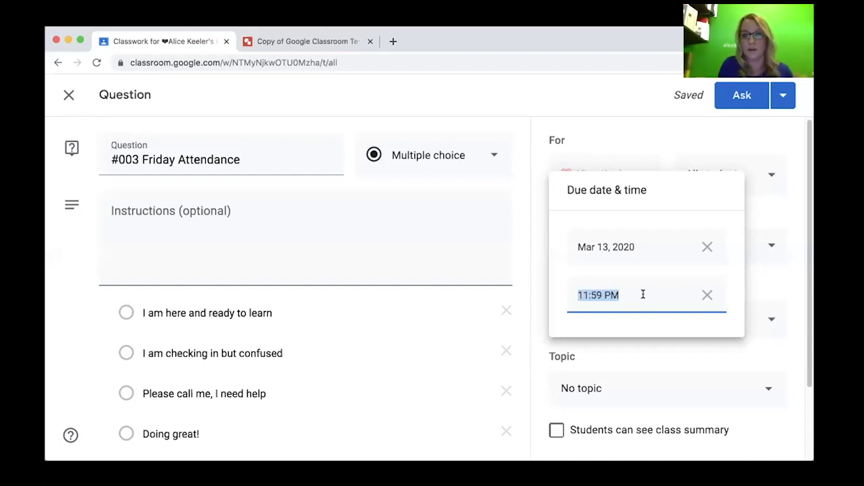
left_click(759, 294)
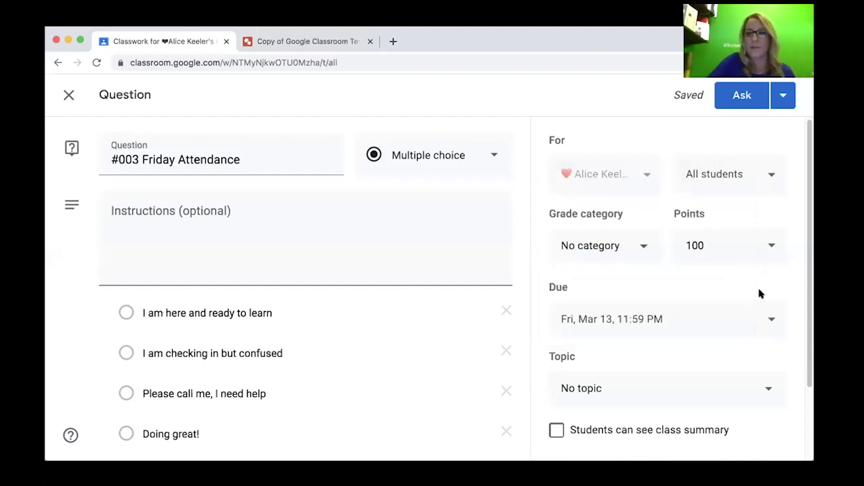
File the question under the Fri Mar 13 topic.
left_click(662, 399)
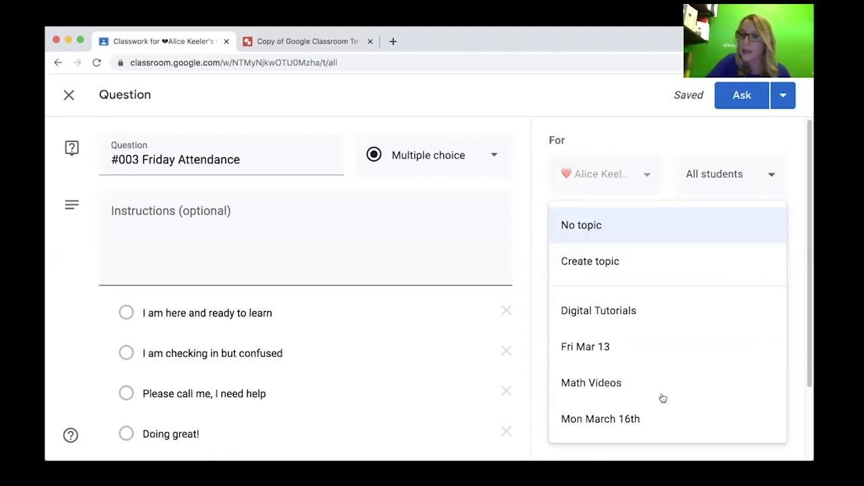
left_click(642, 348)
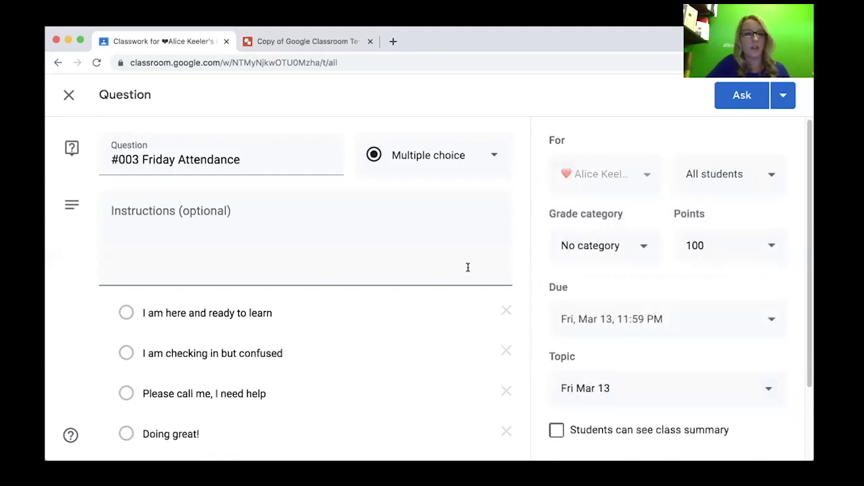
scroll(473, 290, "down", 1)
scroll(473, 293, "up", 1)
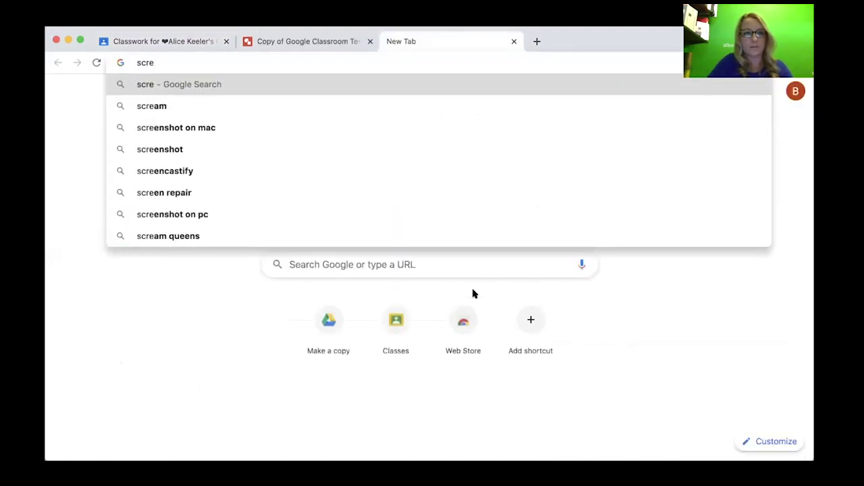
Go to screencastify.com and install the Screencastify extension from the Chrome Web Store.
type("encastify.com")
key("Return")
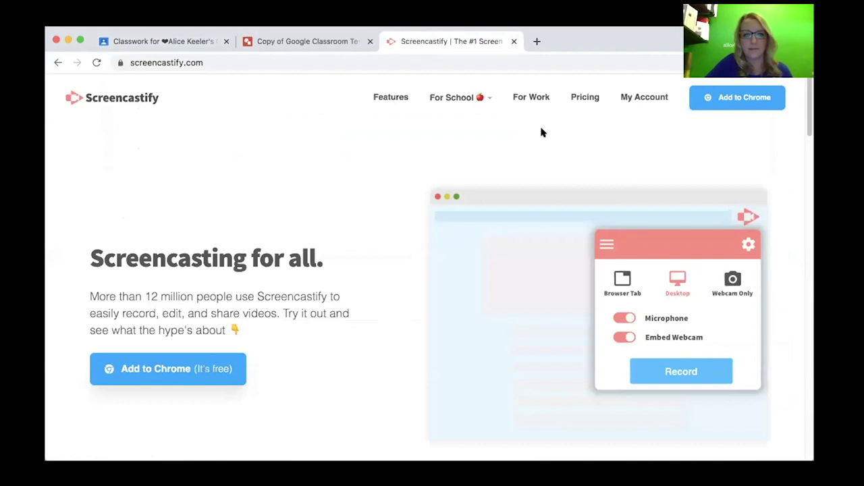
left_click(716, 103)
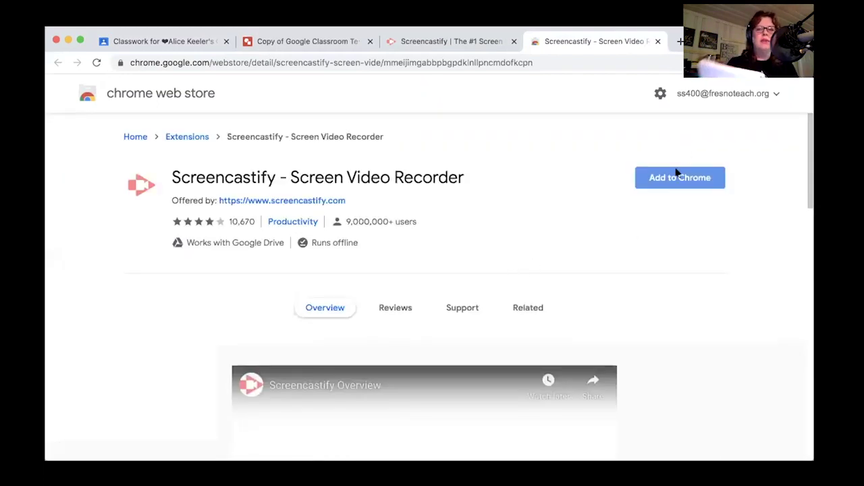
left_click(670, 180)
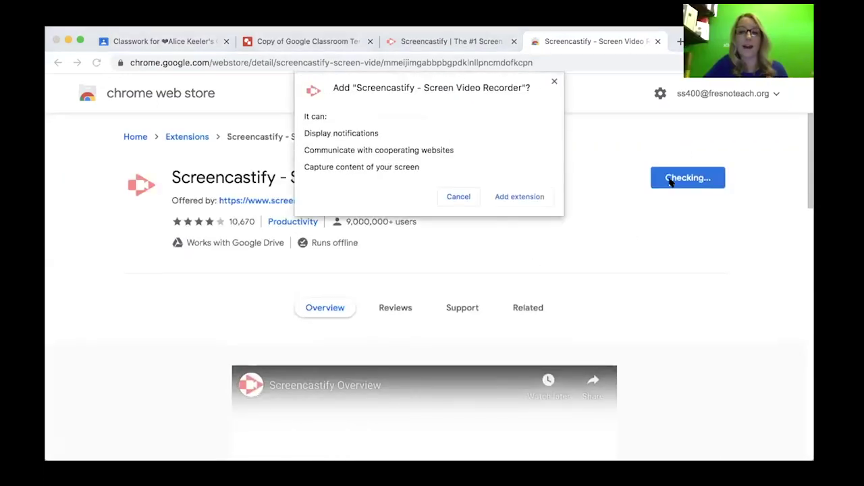
left_click(510, 196)
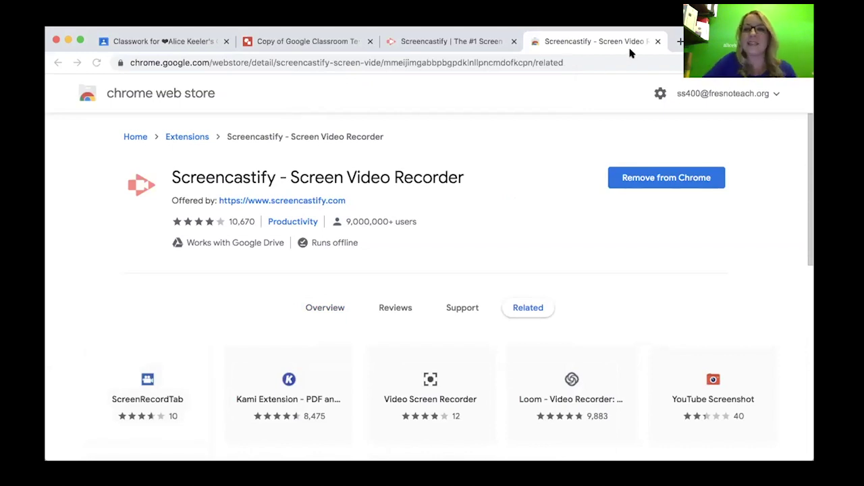
Close the store tab and sign in to Screencastify with Google, granting its permissions.
left_click(658, 42)
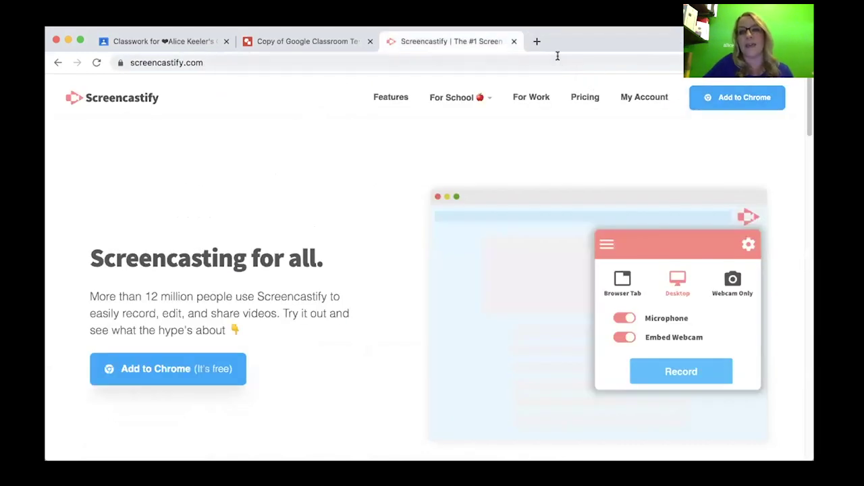
key("super+w")
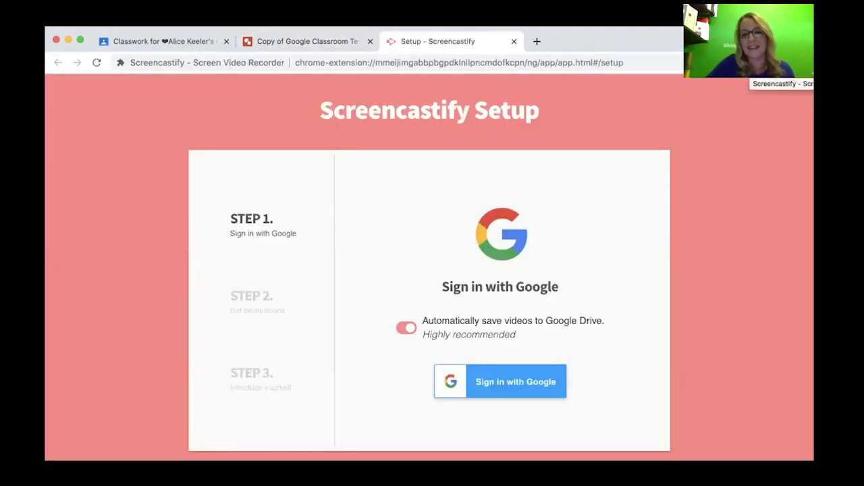
left_click(528, 372)
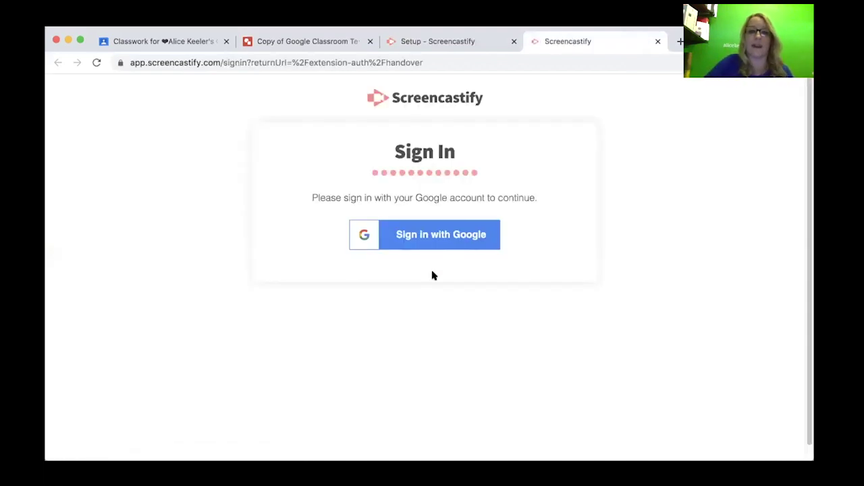
left_click(434, 236)
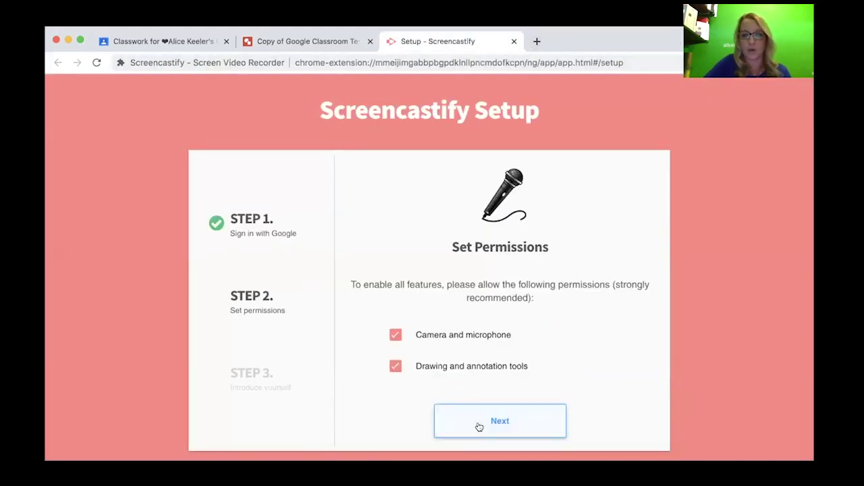
left_click(478, 426)
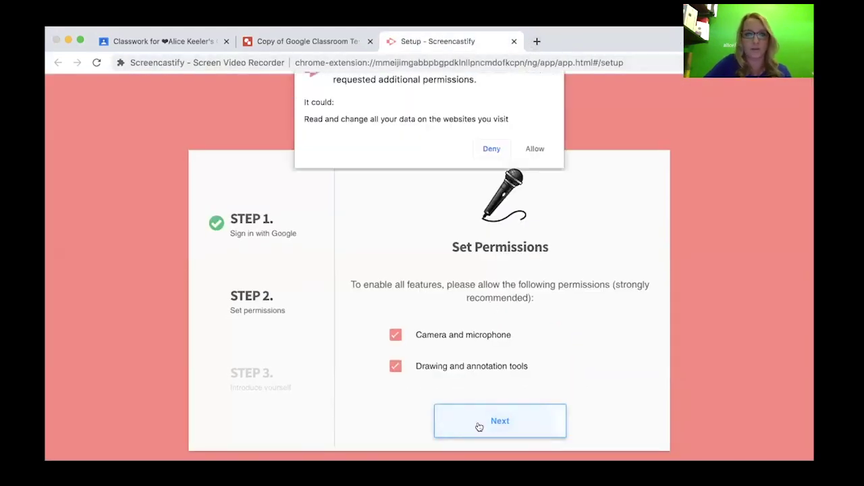
left_click(534, 171)
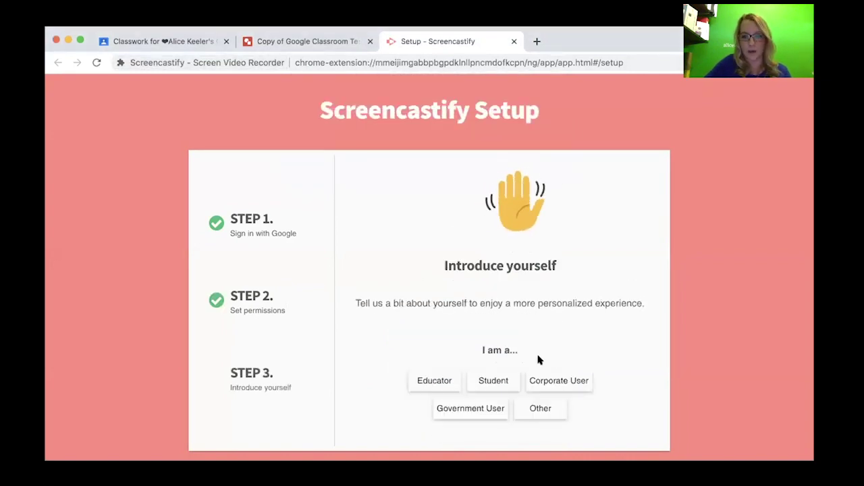
Choose your role and education level, then return to the Classroom question draft.
left_click(454, 380)
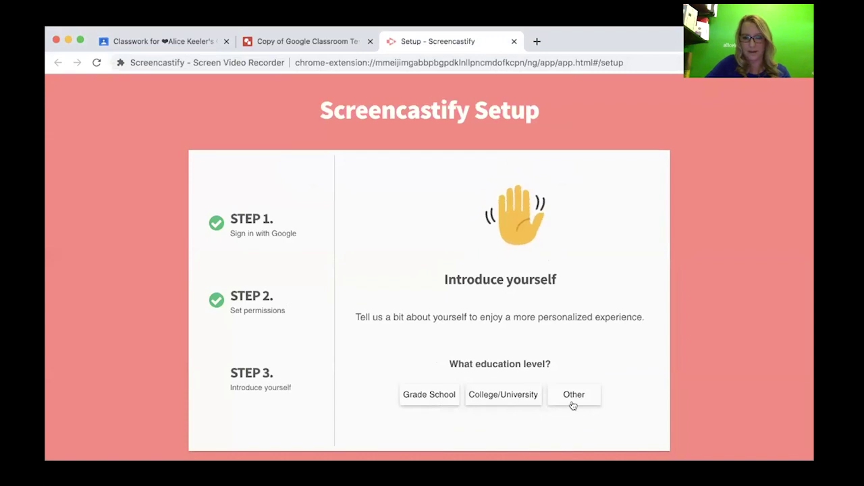
left_click(421, 395)
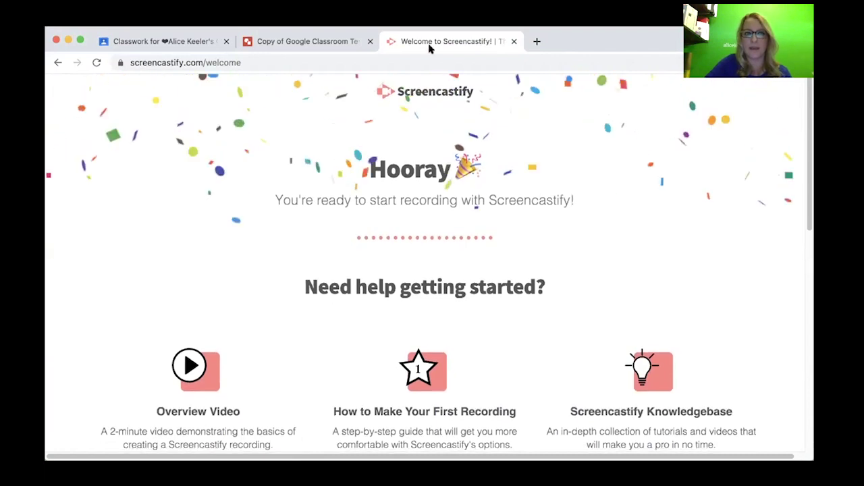
left_click(199, 44)
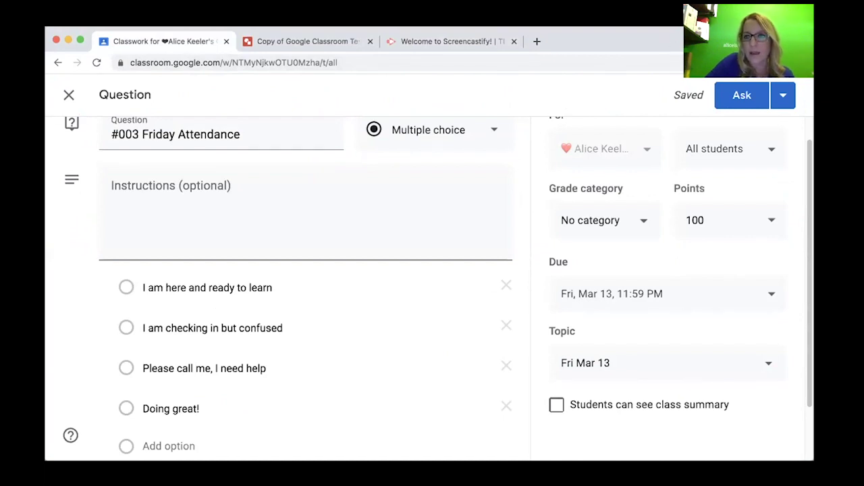
Record a short webcam-only video with Screencastify and dismiss the welcome notice.
left_click(753, 62)
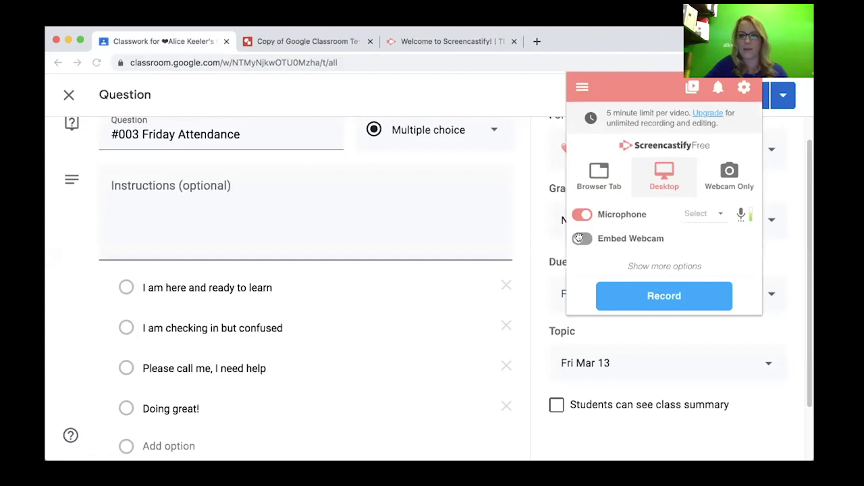
left_click(581, 238)
left_click(738, 184)
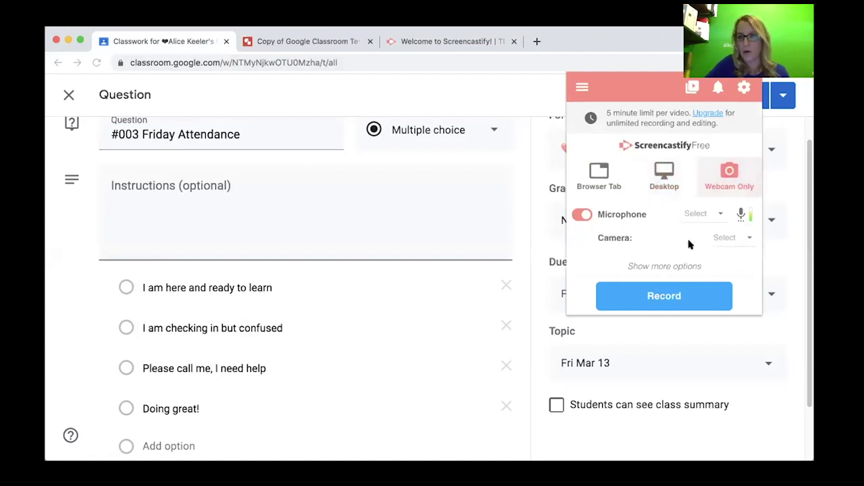
left_click(672, 295)
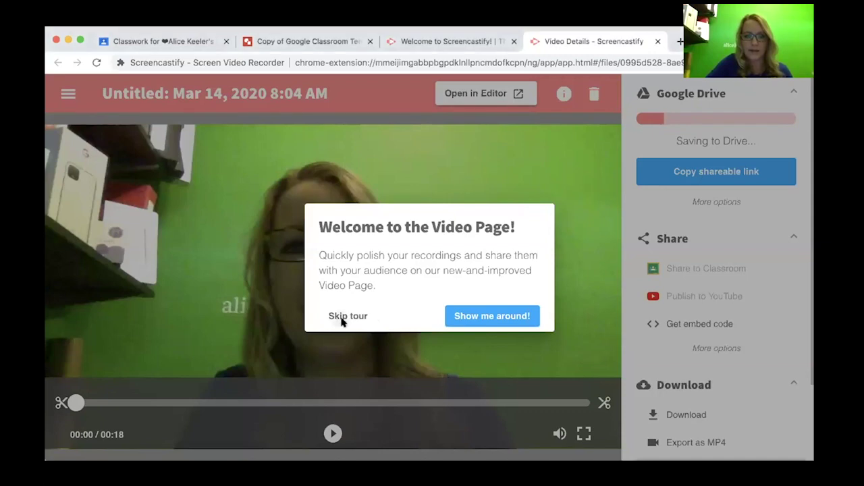
left_click(343, 319)
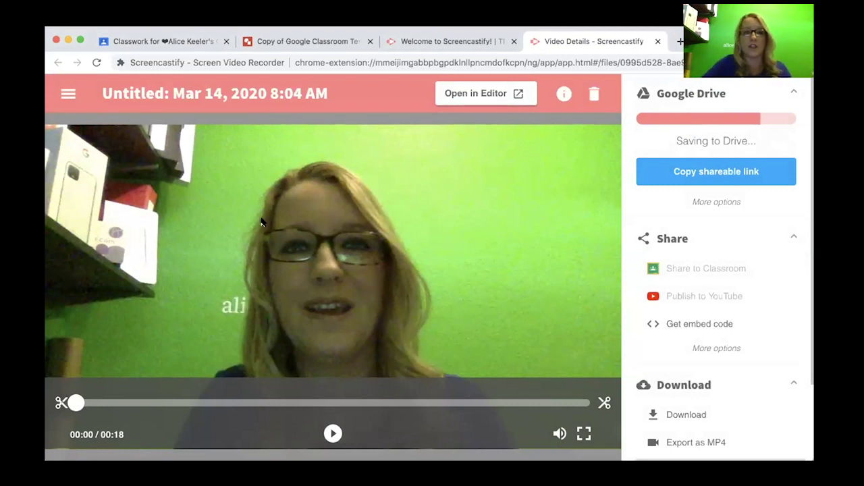
Title the recorded video 'Welcome message'.
left_click(256, 94)
type("Welcome message")
key("Return")
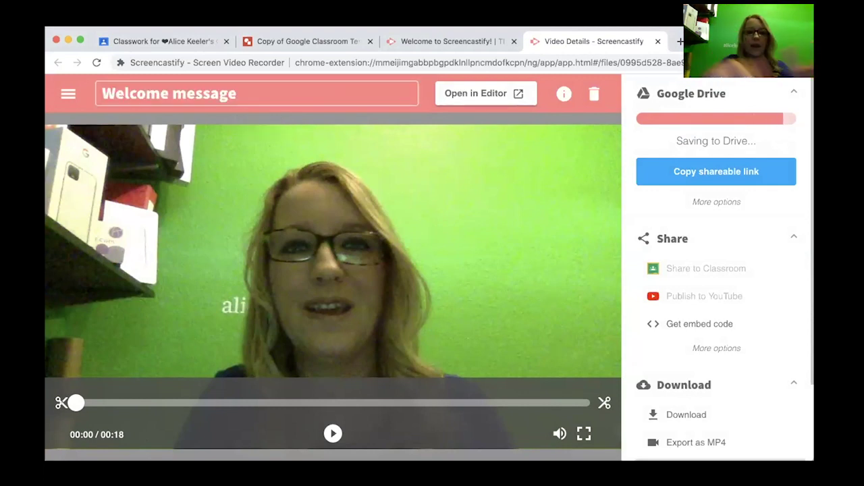
key("Return")
Attach the Welcome message video from Google Drive to the question.
left_click(184, 42)
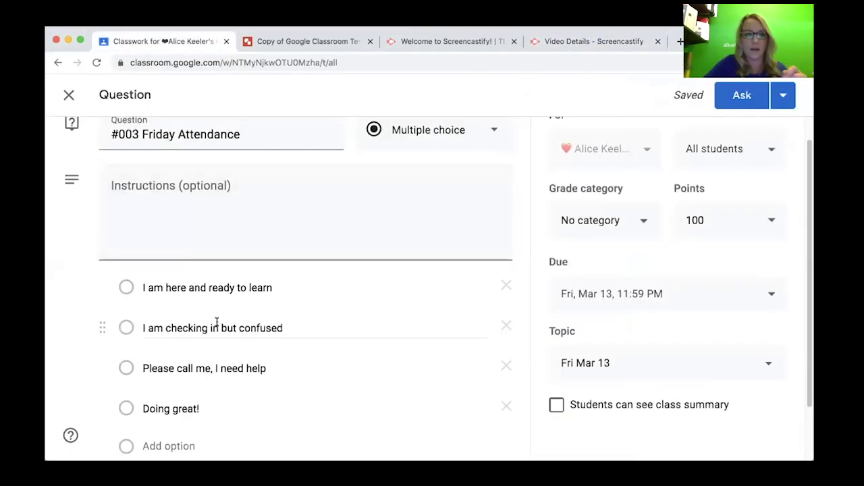
scroll(216, 325, "down", 1)
left_click(140, 424)
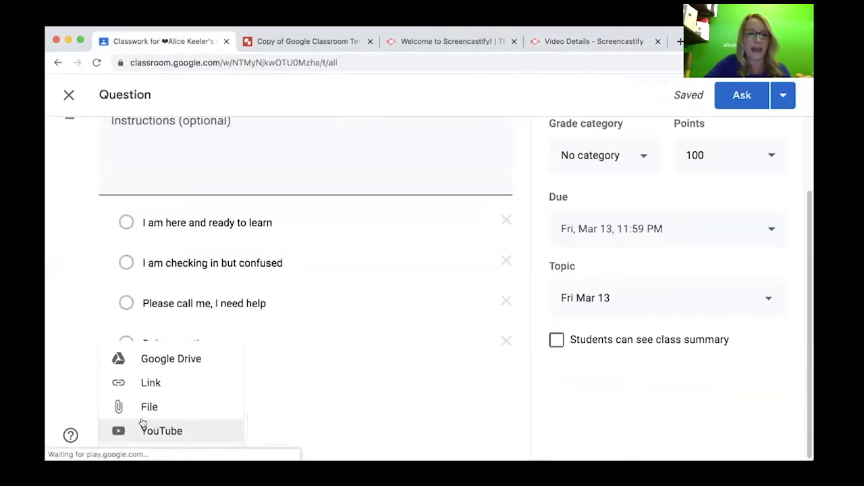
left_click(179, 368)
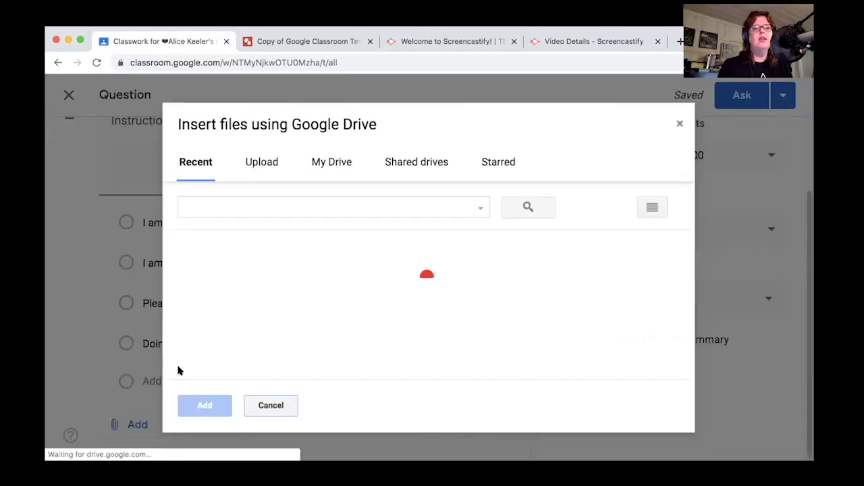
double_click(269, 312)
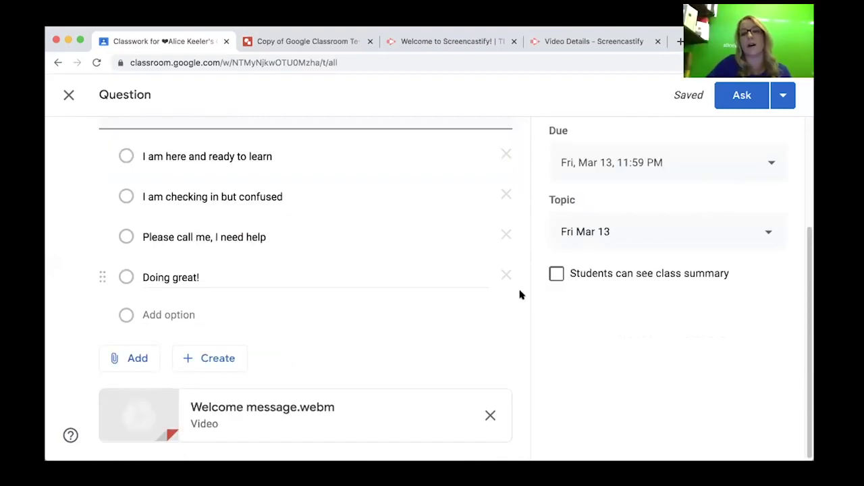
Make the question ungraded, set its due date to Mar 14, 2020, and post it.
scroll(520, 293, "up", 2)
scroll(520, 295, "up", 1)
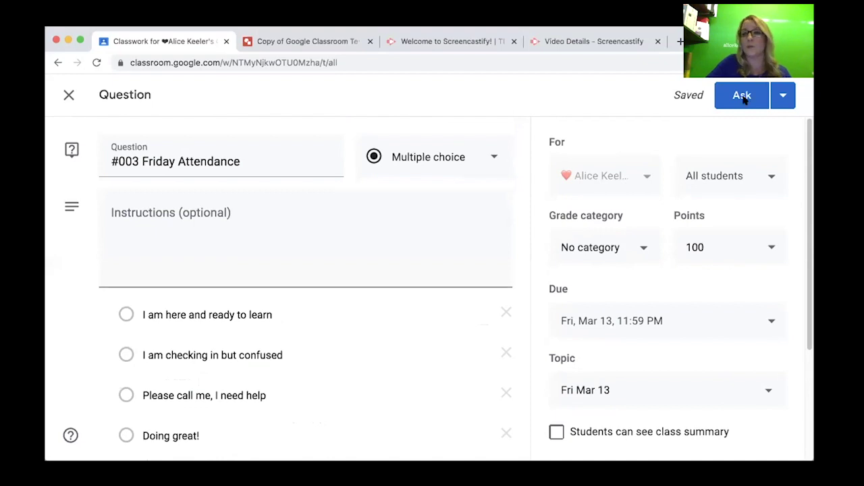
left_click(699, 247)
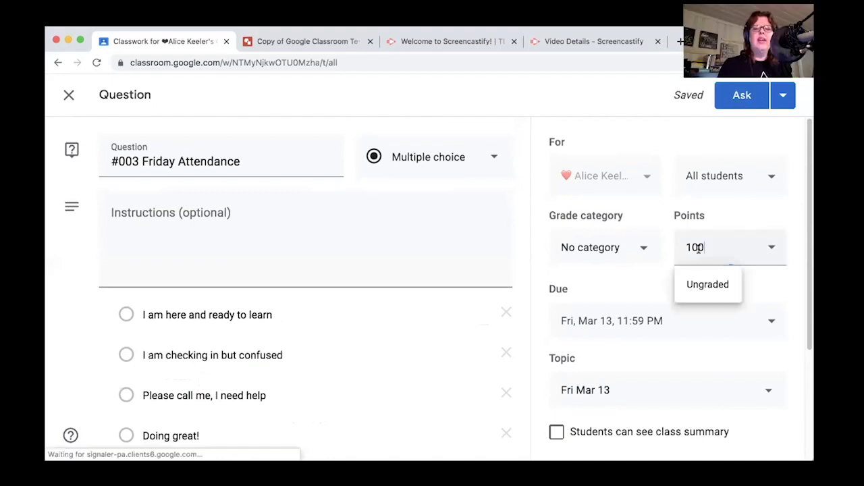
left_click(704, 286)
left_click(723, 323)
left_click(649, 249)
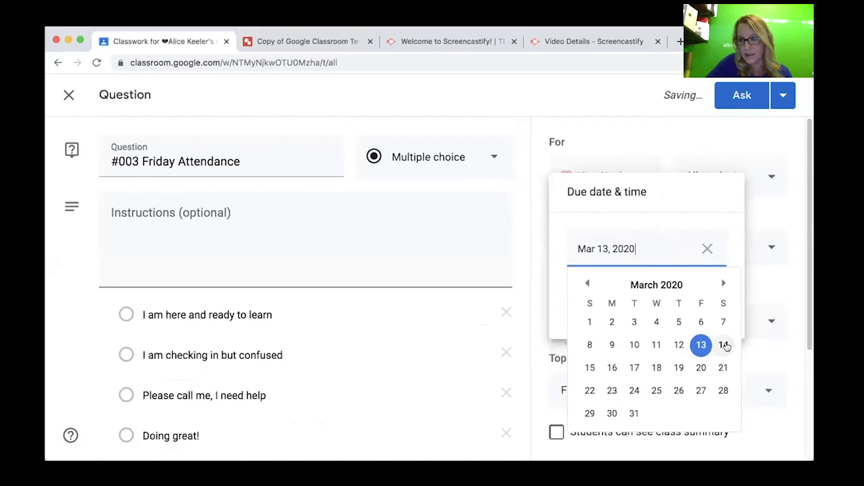
left_click(723, 345)
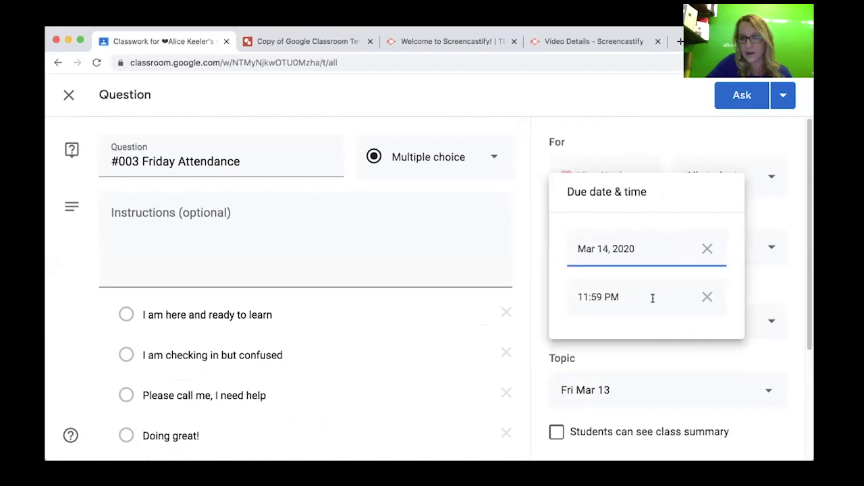
left_click(769, 209)
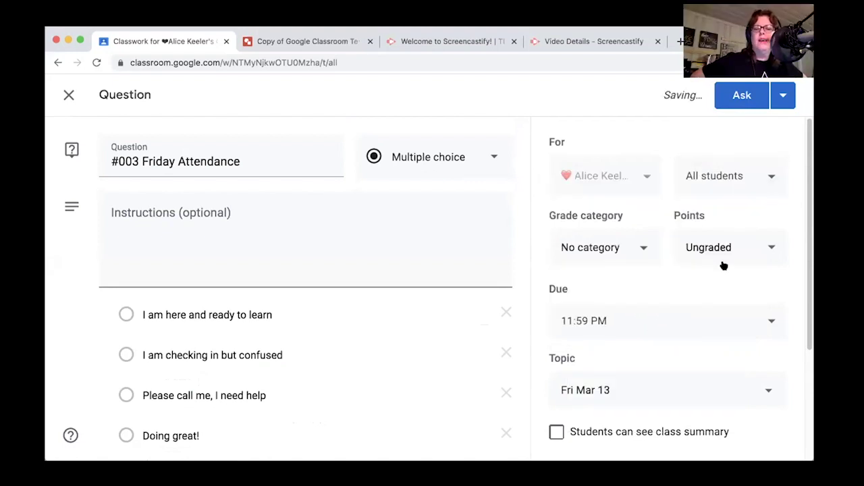
left_click(750, 103)
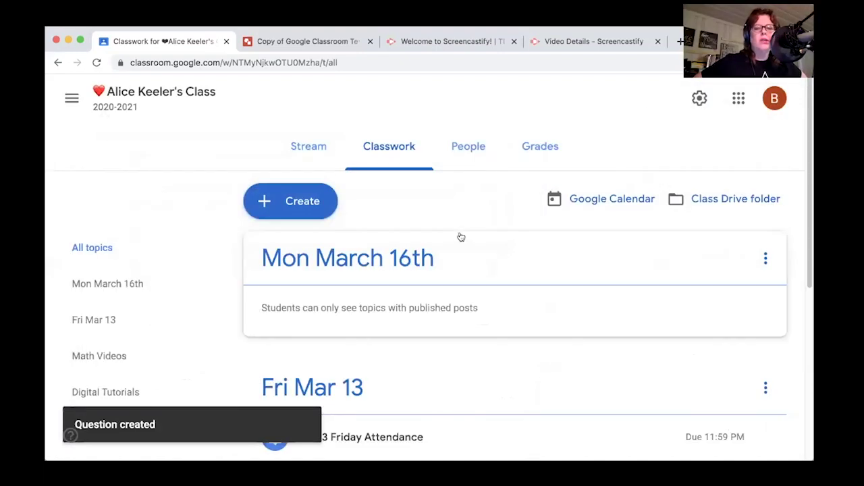
Switch from the Classwork list back to the class Stream and scroll through the posts.
scroll(461, 237, "down", 1)
scroll(462, 237, "down", 1)
scroll(462, 237, "down", 1)
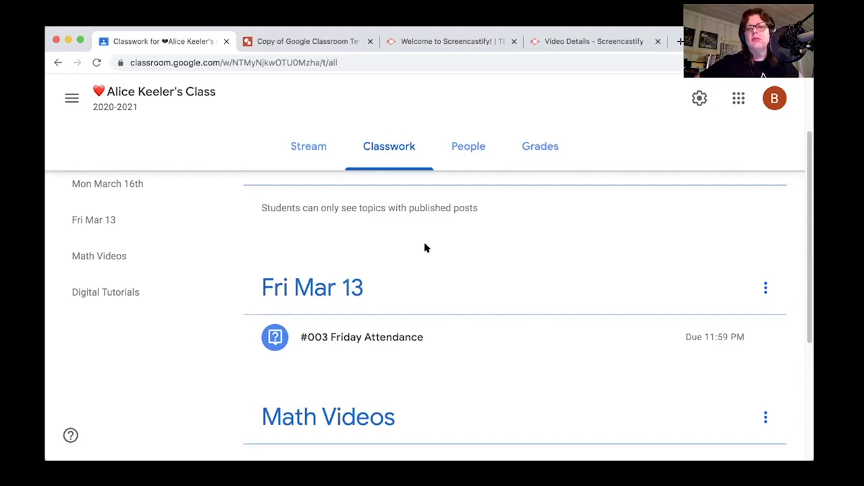
left_click(315, 144)
scroll(506, 345, "down", 1)
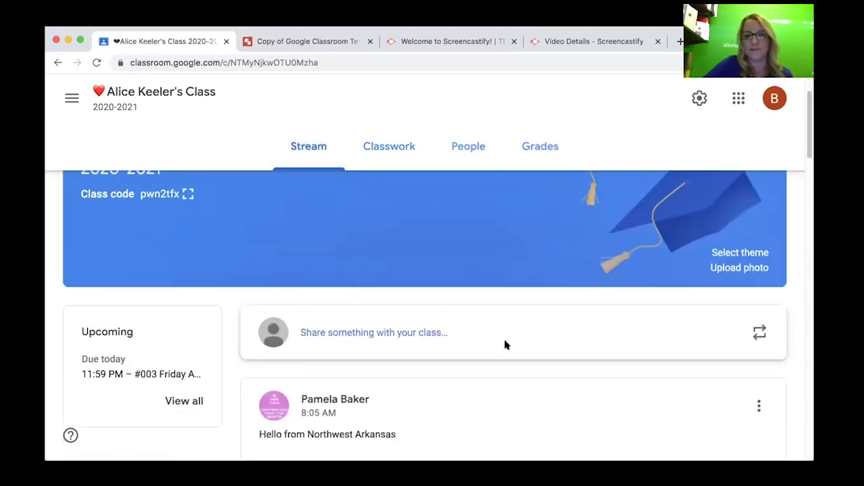
scroll(505, 345, "down", 2)
scroll(505, 345, "up", 3)
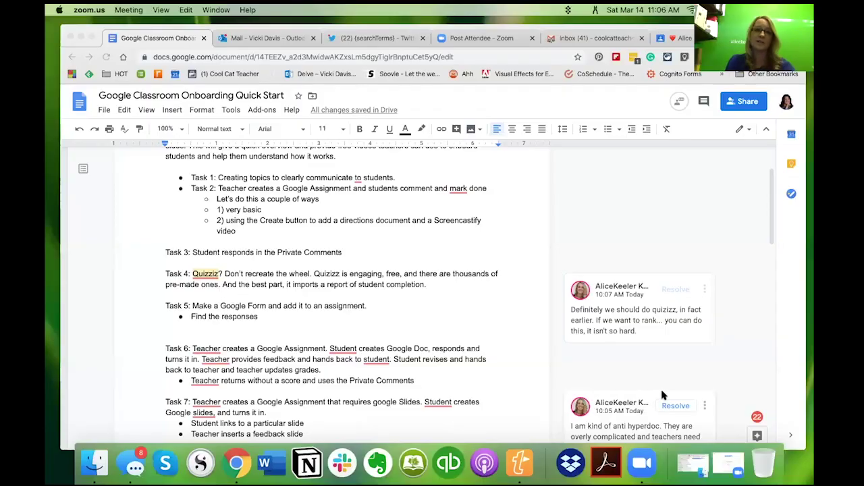
Open the class from the Classes overview in the Classroom tab.
left_click(679, 38)
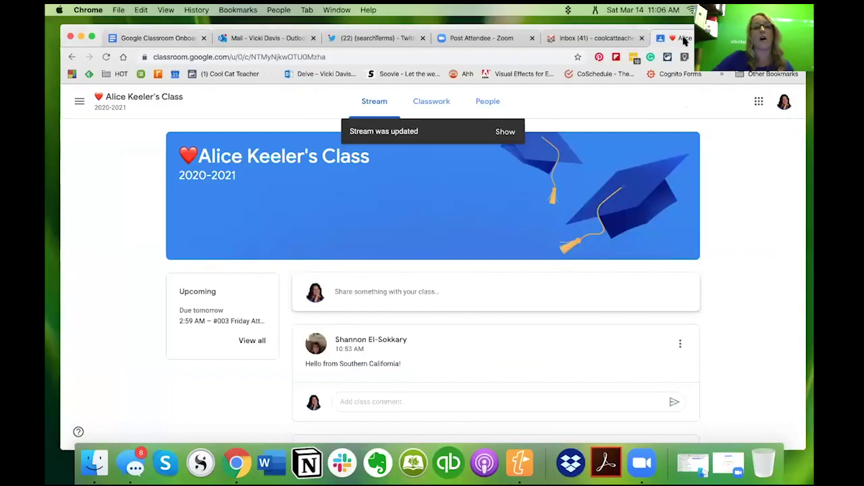
left_click(79, 102)
left_click(109, 107)
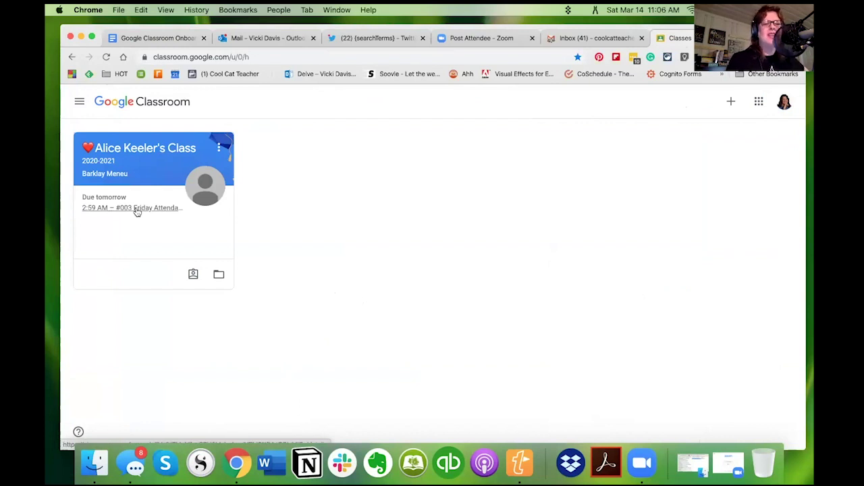
left_click(112, 150)
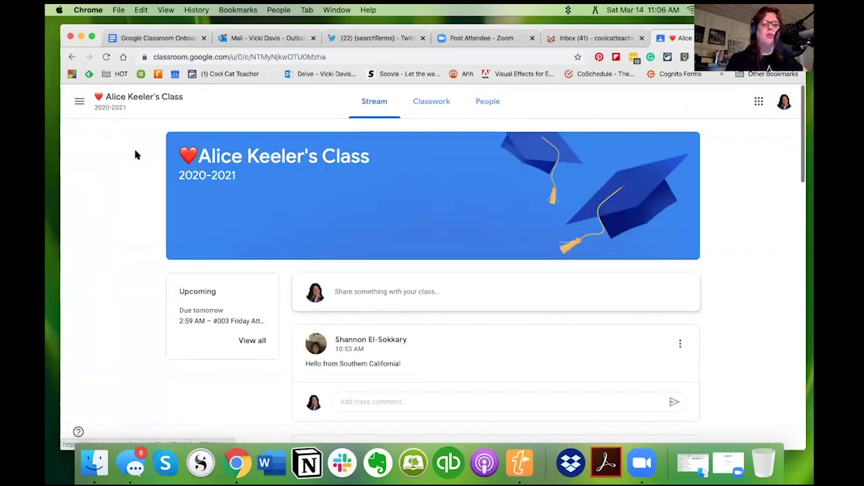
scroll(617, 398, "down", 2)
scroll(616, 399, "down", 1)
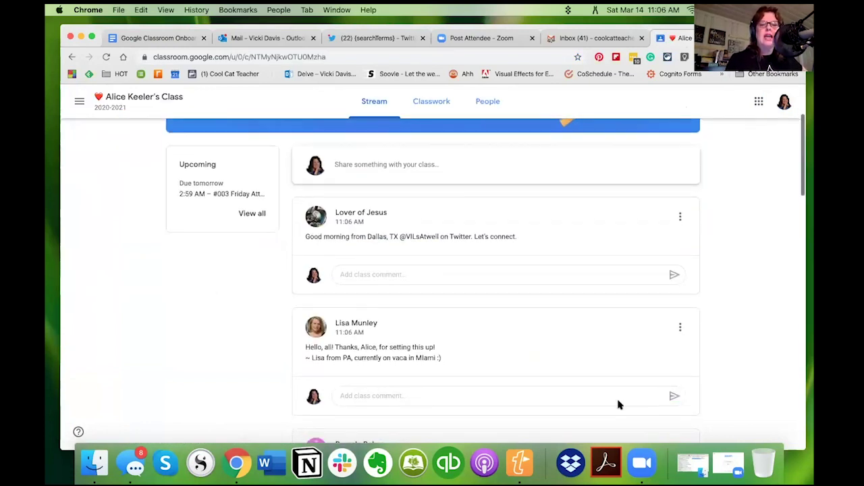
scroll(618, 402, "down", 2)
scroll(618, 402, "down", 1)
scroll(618, 403, "up", 5)
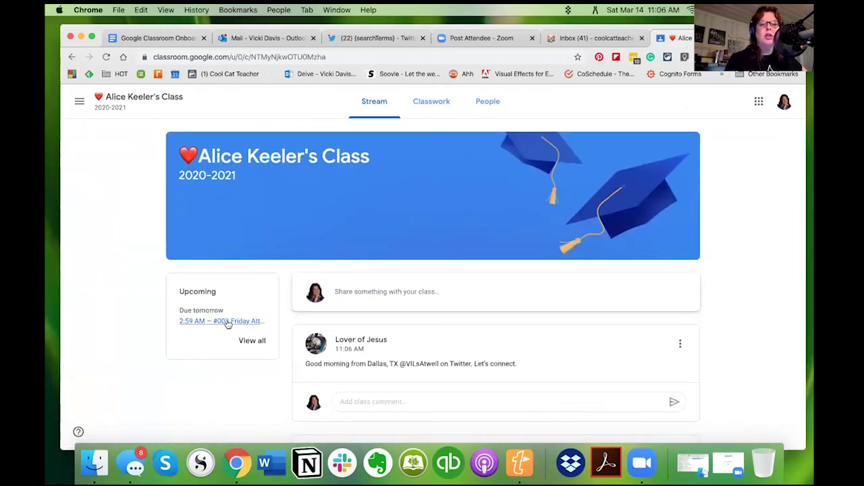
Reload the class, check #003 Friday Attendance, and open Classwork without the progress popup.
left_click(439, 107)
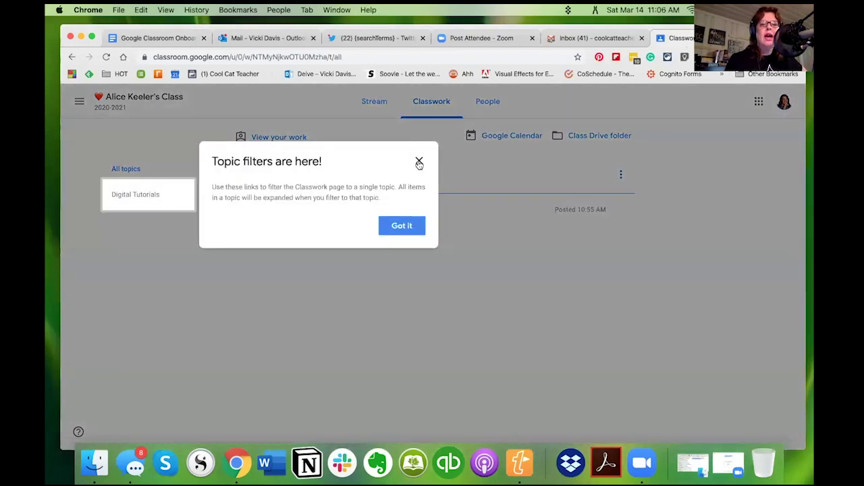
left_click(419, 162)
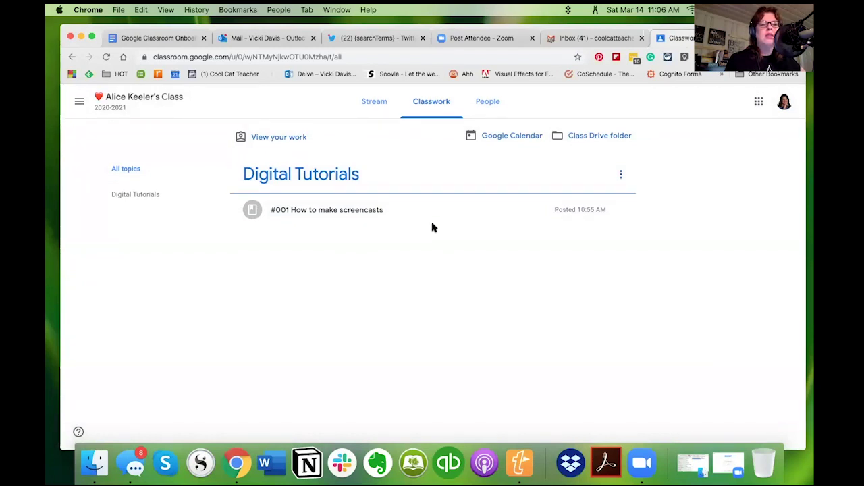
left_click(370, 113)
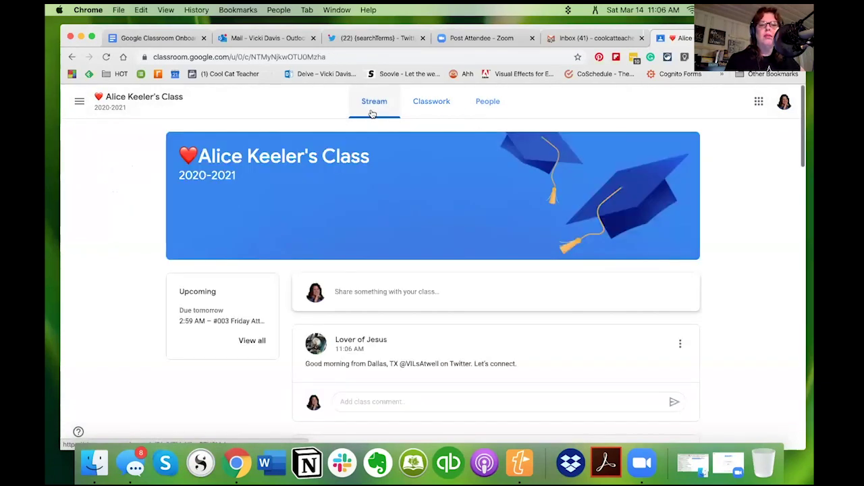
left_click(105, 58)
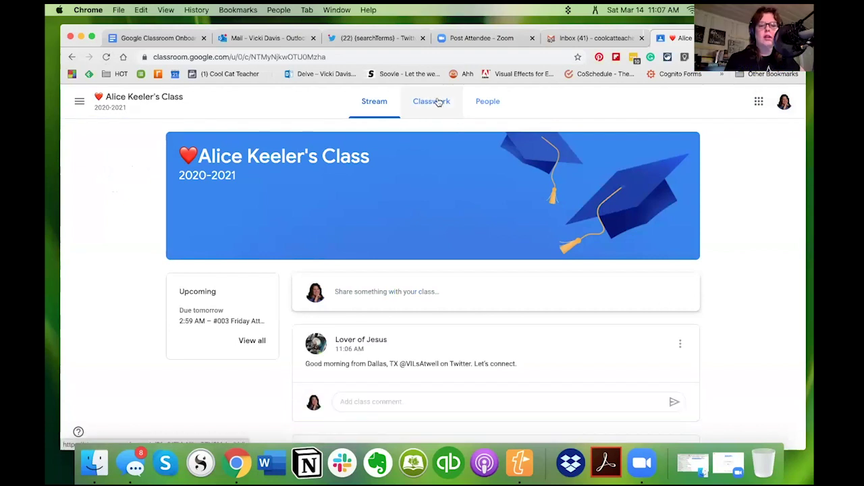
left_click(234, 322)
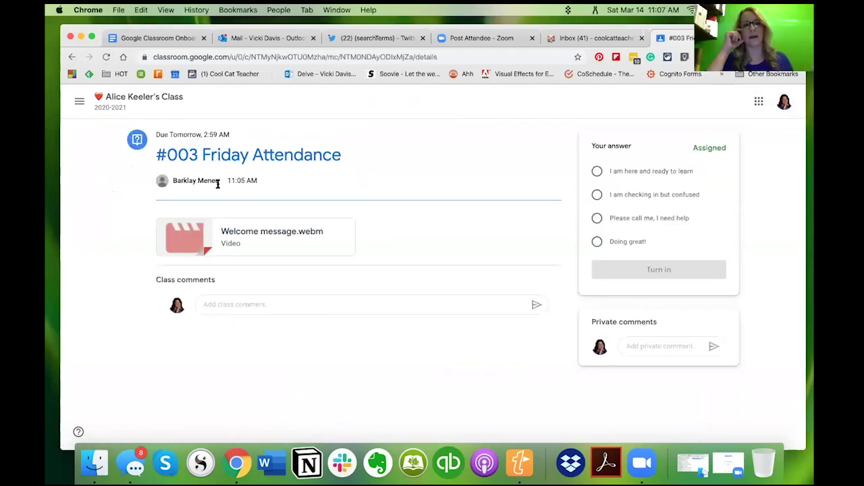
left_click(71, 56)
left_click(432, 101)
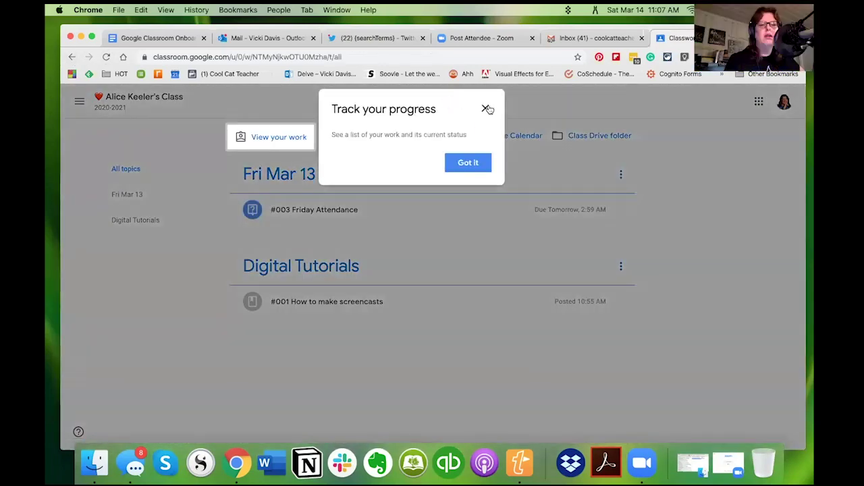
left_click(486, 109)
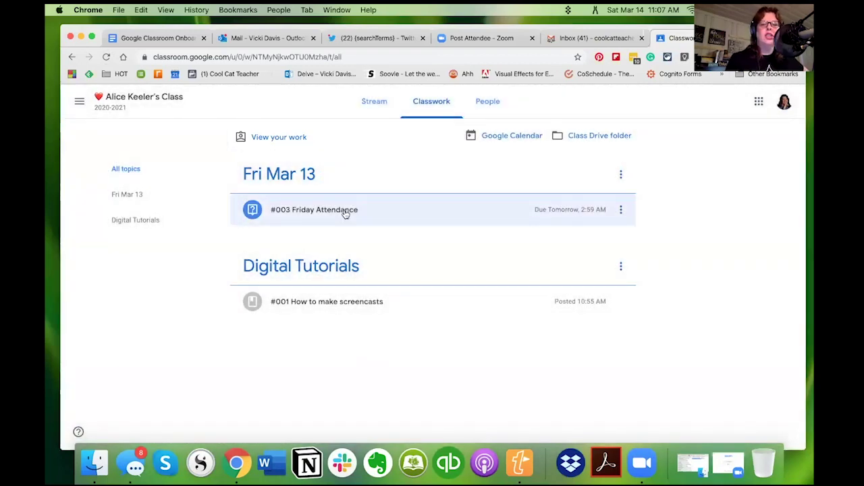
Expand #003 Friday Attendance, close the video tab, and choose 'I am here and ready to learn'.
left_click(345, 213)
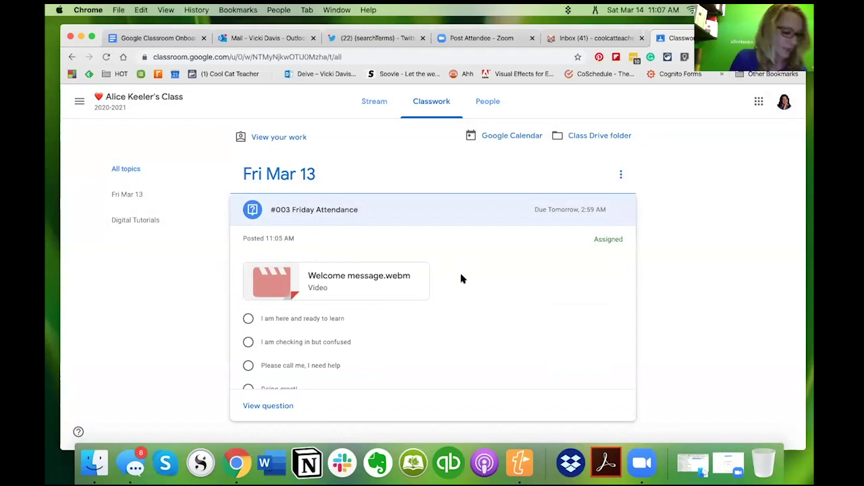
scroll(461, 276, "down", 1)
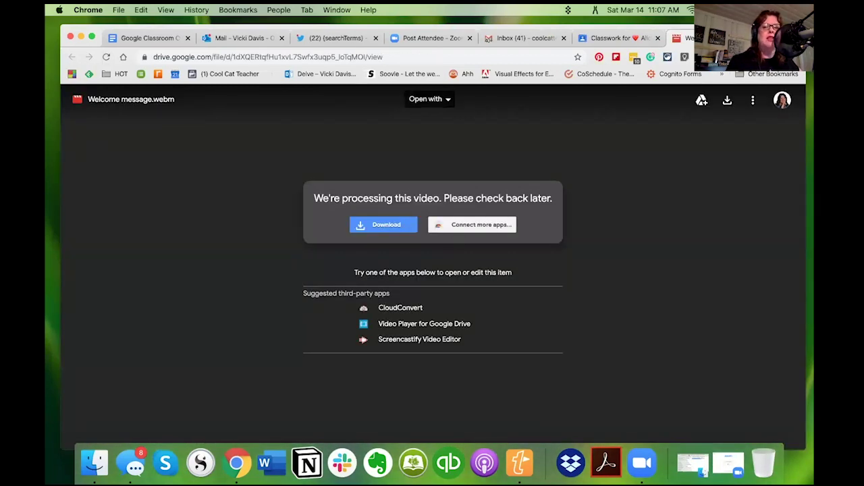
key("super+w")
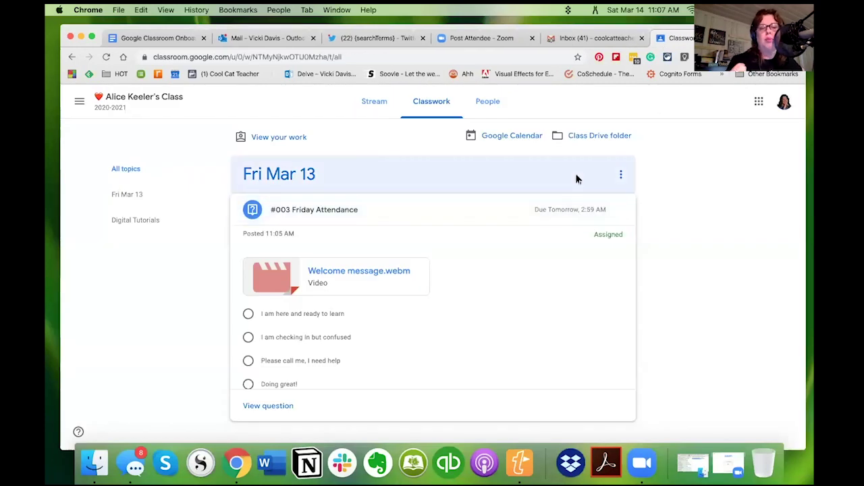
scroll(544, 338, "down", 2)
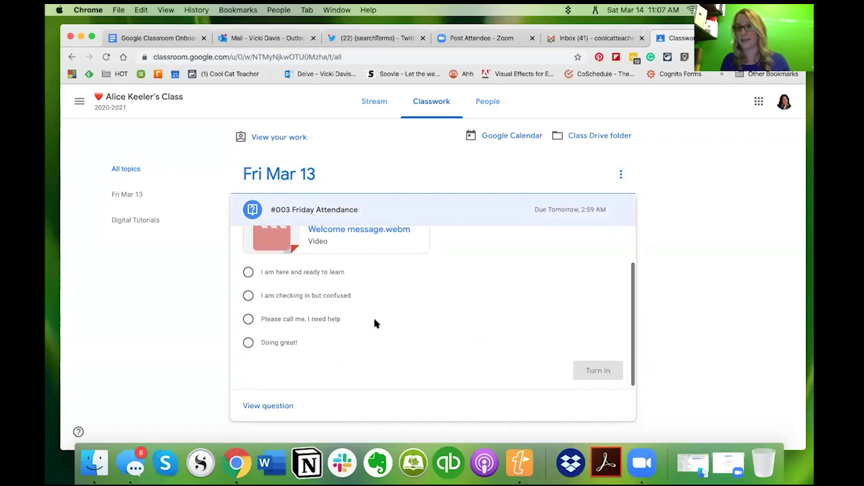
left_click(249, 273)
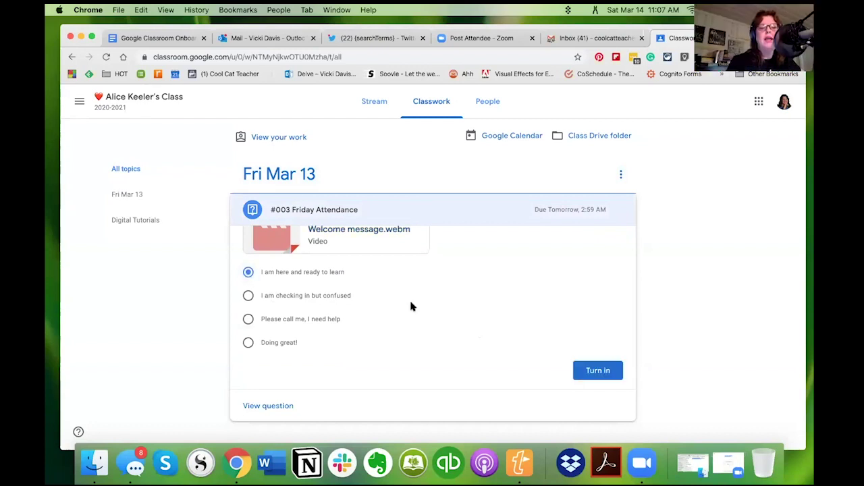
scroll(423, 315, "up", 2)
scroll(423, 314, "down", 1)
scroll(422, 315, "down", 1)
scroll(422, 314, "up", 2)
scroll(422, 315, "down", 2)
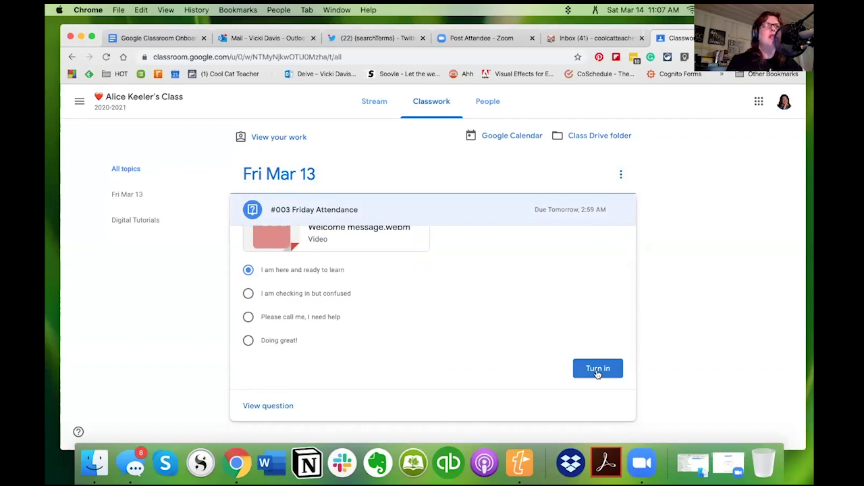
scroll(598, 373, "up", 2)
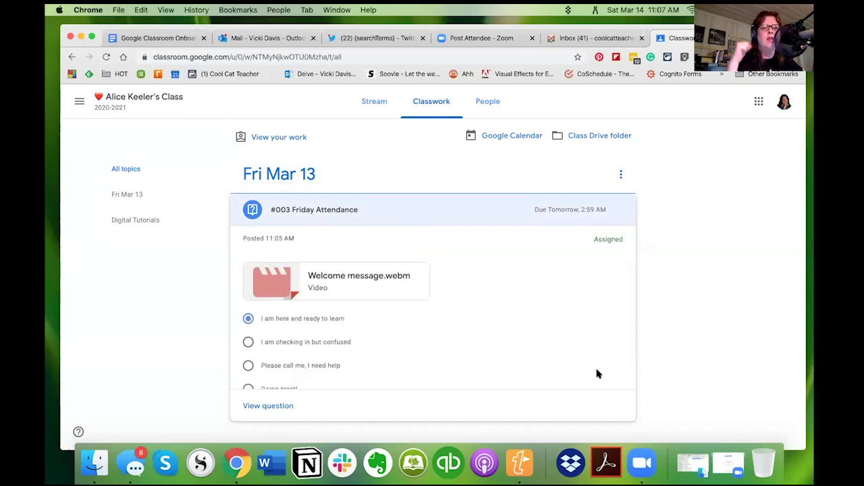
scroll(598, 374, "down", 2)
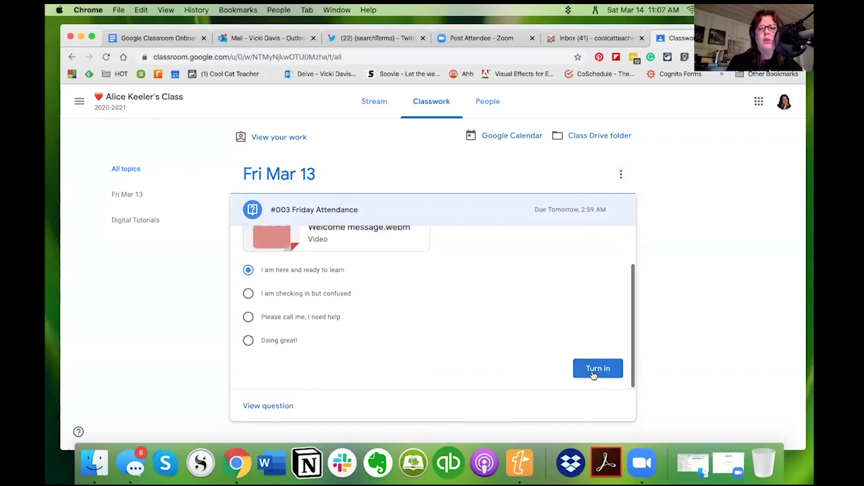
Turn in the attendance answer and confirm in the Submit answer? dialog.
left_click(595, 375)
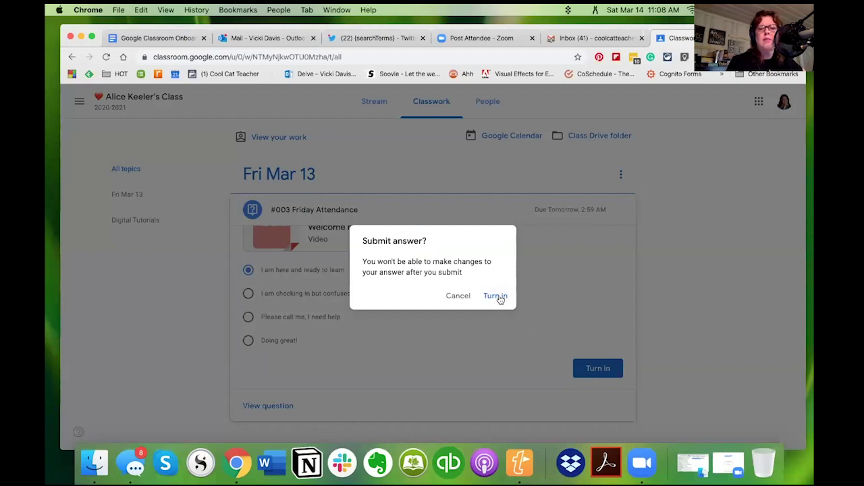
left_click(498, 297)
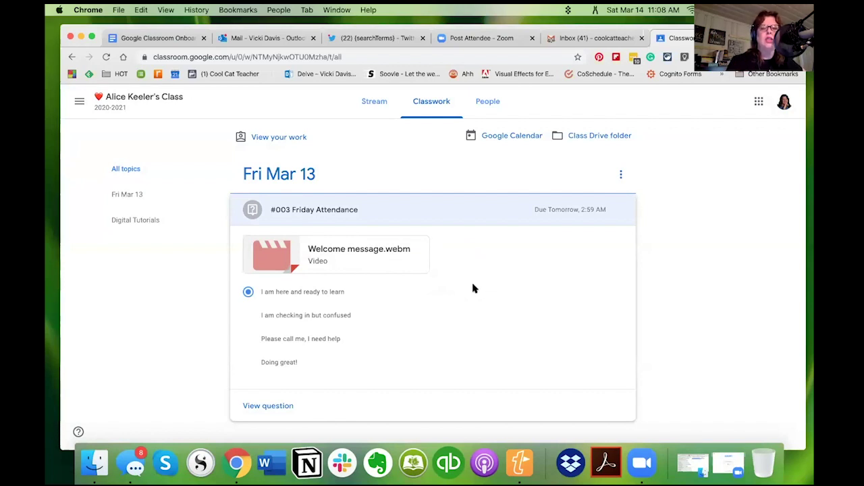
mouse_move(432, 210)
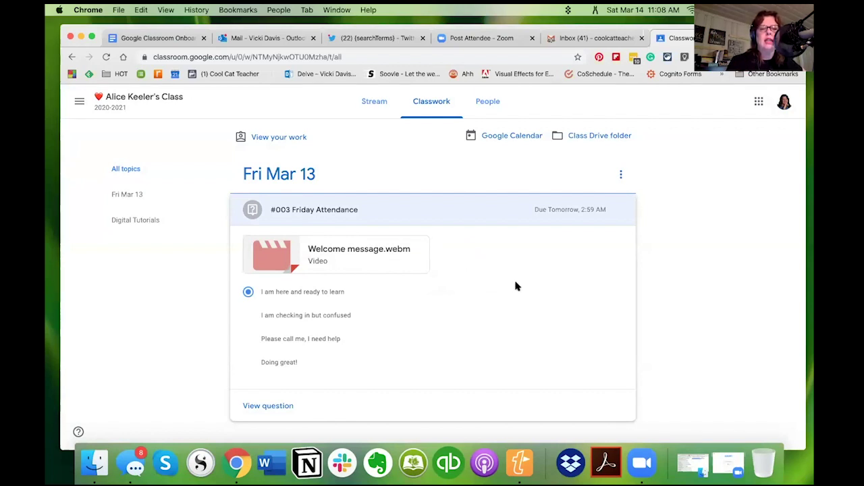
scroll(516, 287, "down", 1)
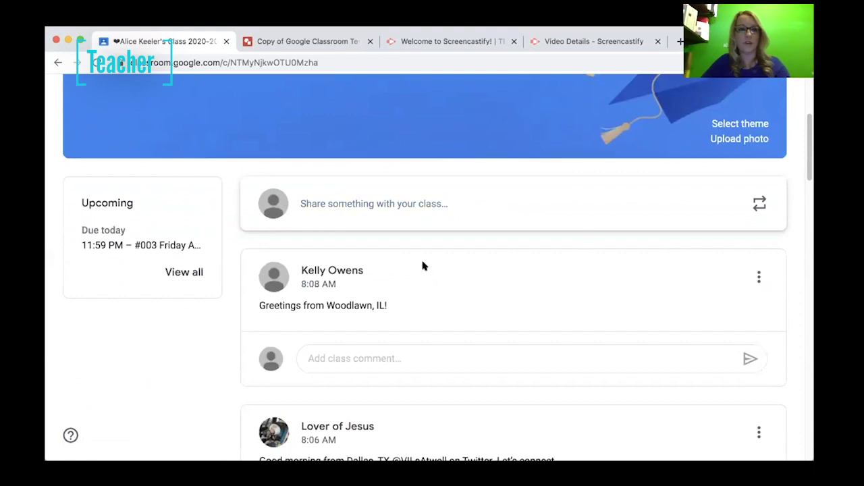
scroll(422, 267, "up", 3)
scroll(423, 267, "down", 2)
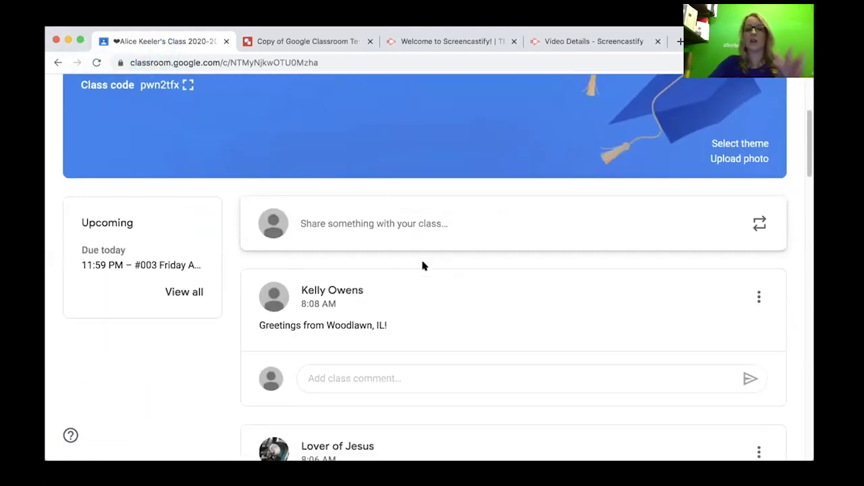
scroll(422, 266, "down", 1)
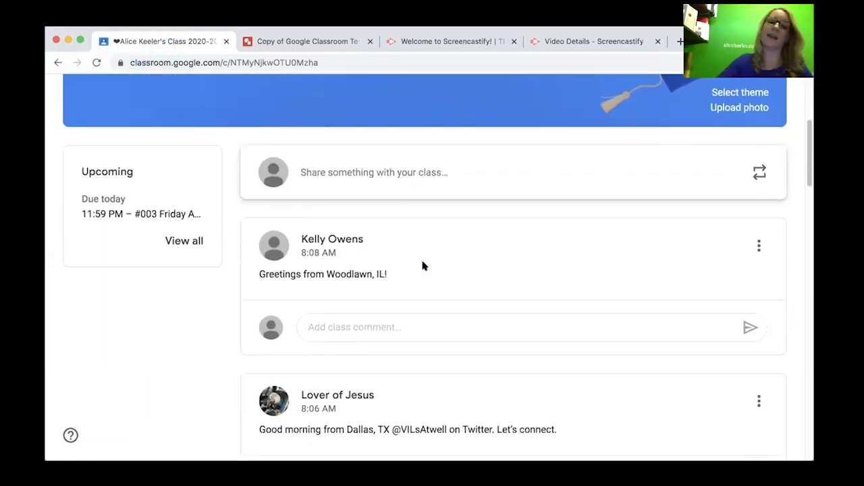
scroll(422, 266, "down", 3)
scroll(422, 266, "down", 1)
scroll(423, 266, "down", 2)
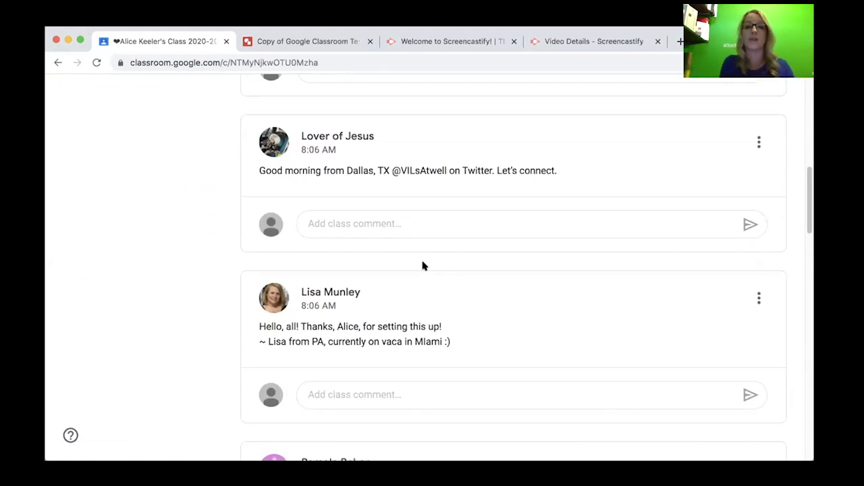
scroll(423, 265, "down", 2)
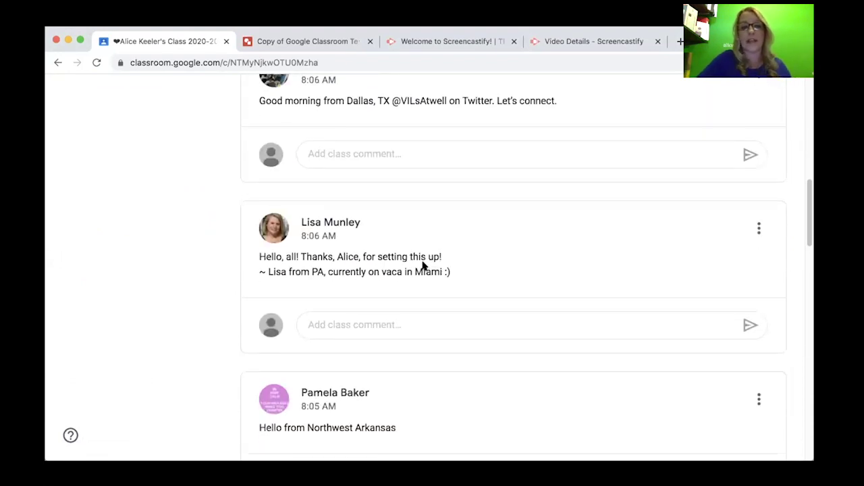
scroll(422, 266, "down", 2)
scroll(422, 266, "down", 2)
scroll(423, 266, "down", 3)
scroll(423, 266, "up", 1)
scroll(423, 266, "up", 2)
scroll(423, 266, "down", 3)
scroll(423, 266, "down", 1)
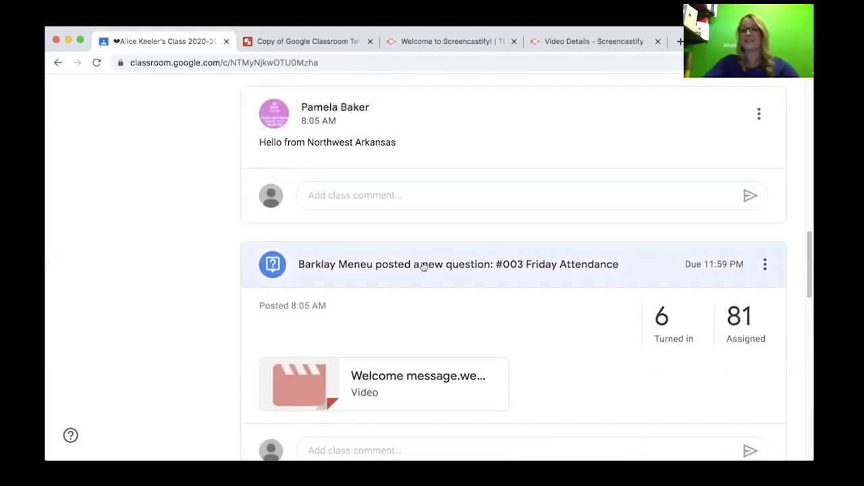
scroll(423, 265, "down", 1)
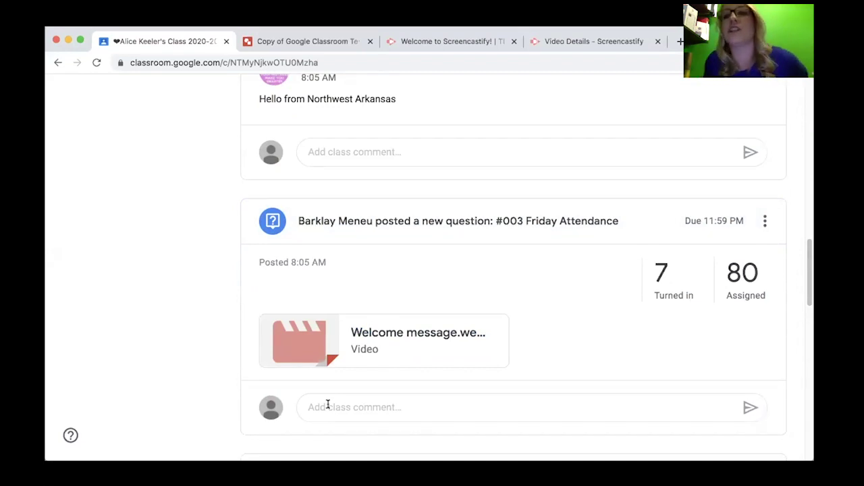
scroll(327, 405, "up", 15)
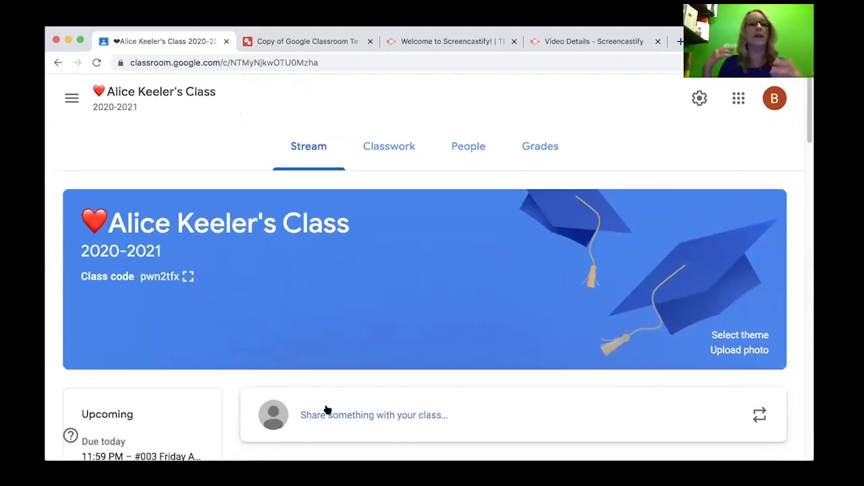
Expand #003 Friday Attendance on Classwork to see 7 of 81 turned in.
left_click(376, 152)
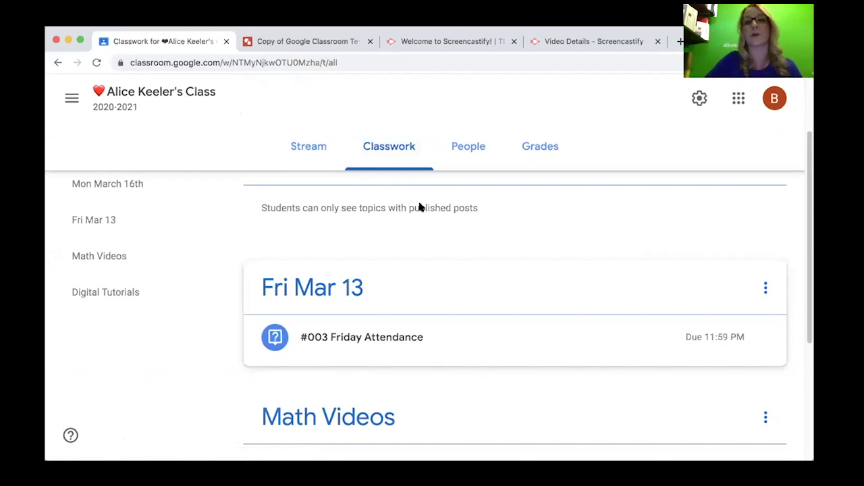
left_click(295, 146)
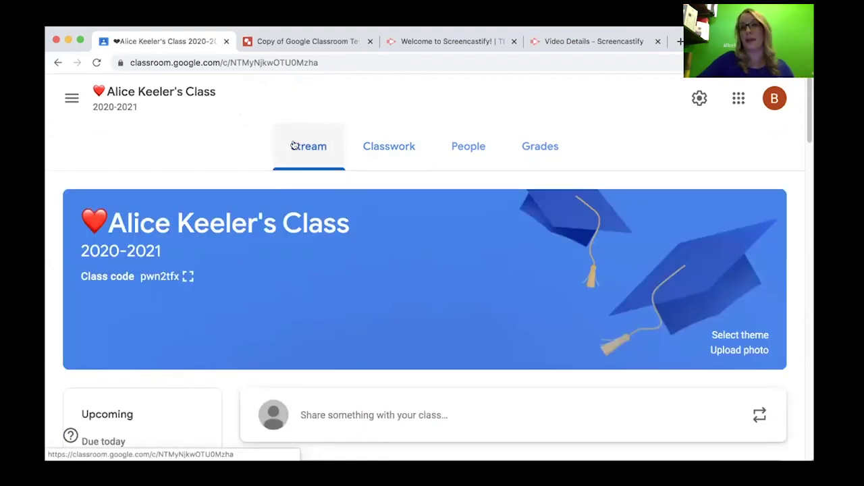
left_click(384, 145)
scroll(405, 273, "down", 1)
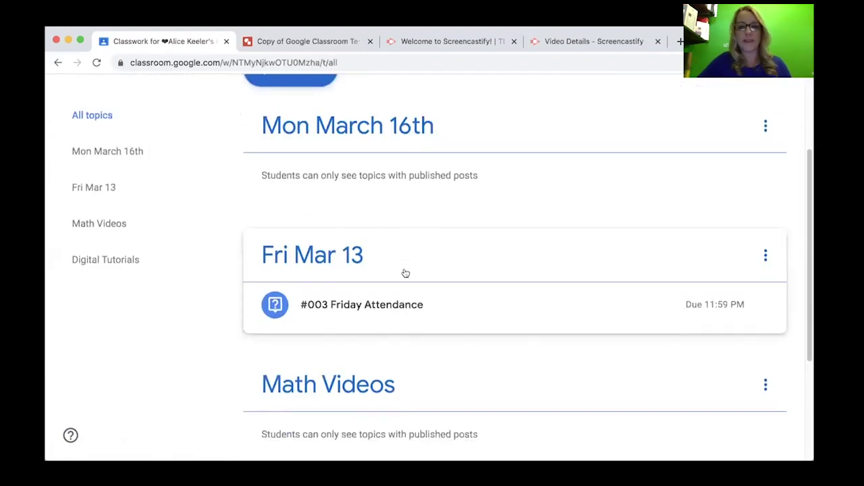
scroll(406, 273, "down", 1)
left_click(356, 255)
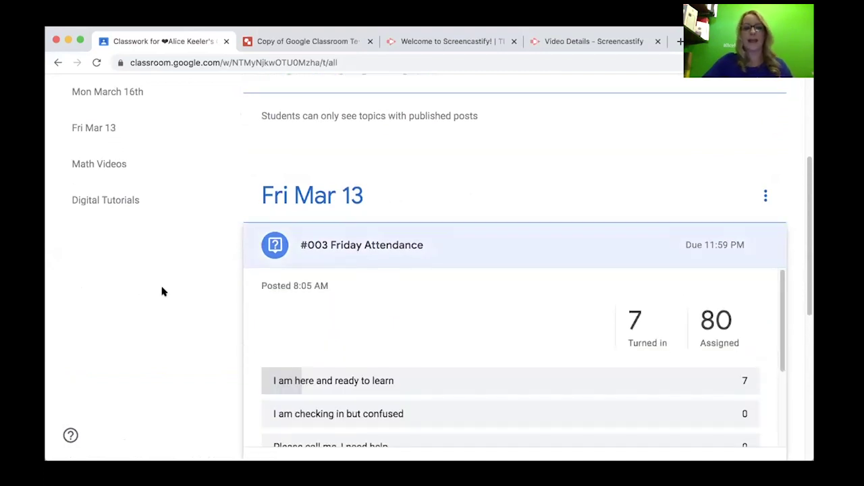
scroll(417, 358, "down", 2)
scroll(416, 356, "down", 1)
scroll(414, 356, "up", 1)
scroll(415, 357, "up", 2)
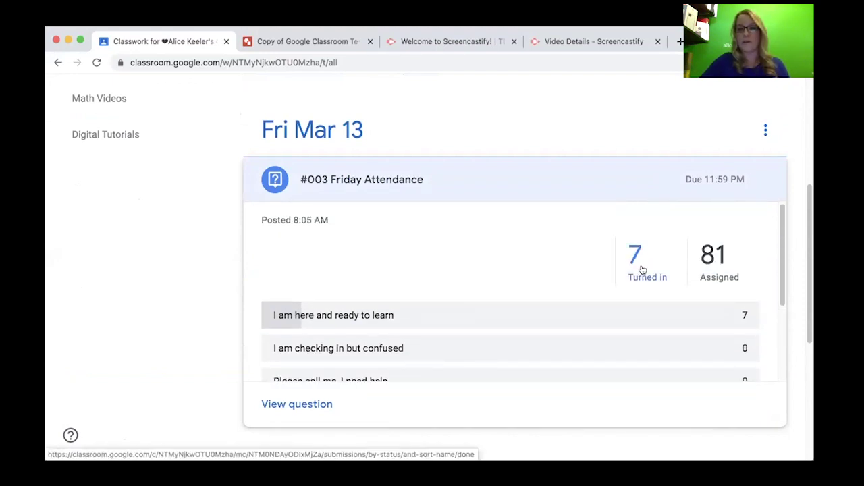
Open the turned-in answers and show who chose 'I am here and ready to learn'.
left_click(642, 270)
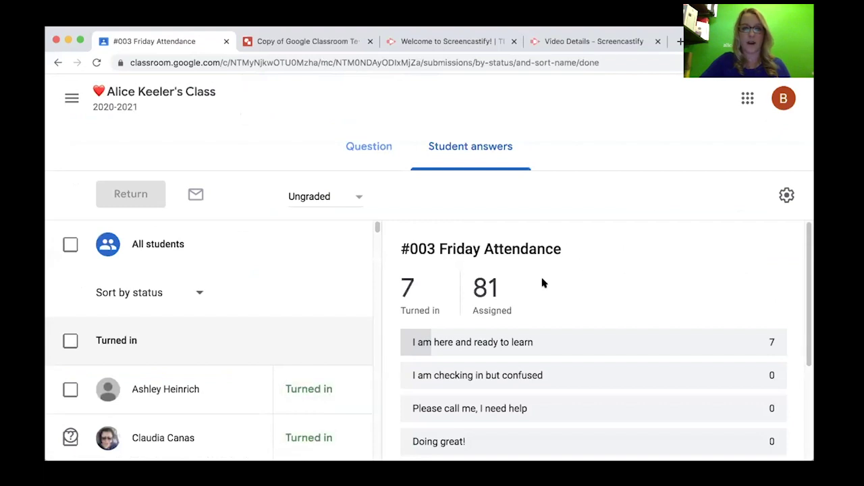
scroll(544, 283, "down", 1)
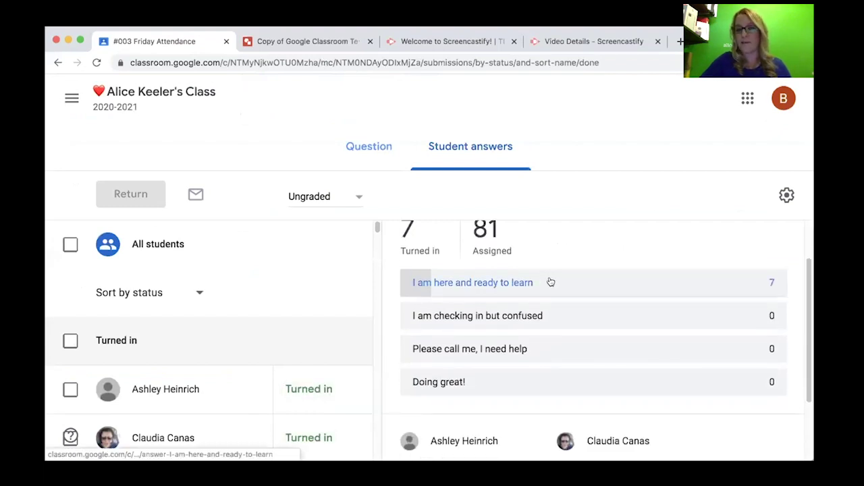
left_click(551, 282)
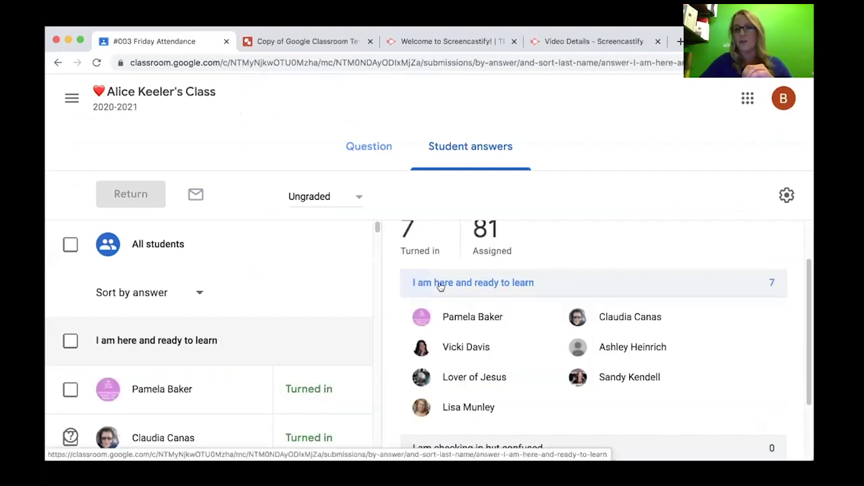
scroll(557, 286, "down", 1)
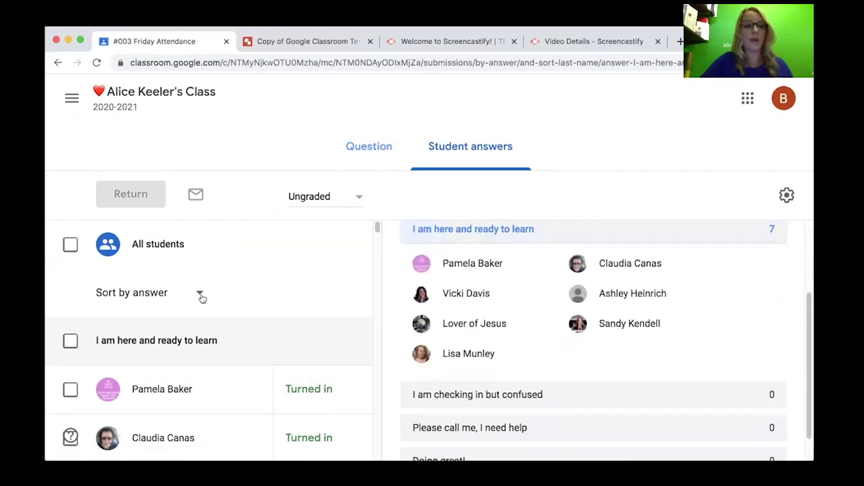
Sort the student list by status and select all students who turned in.
left_click(200, 295)
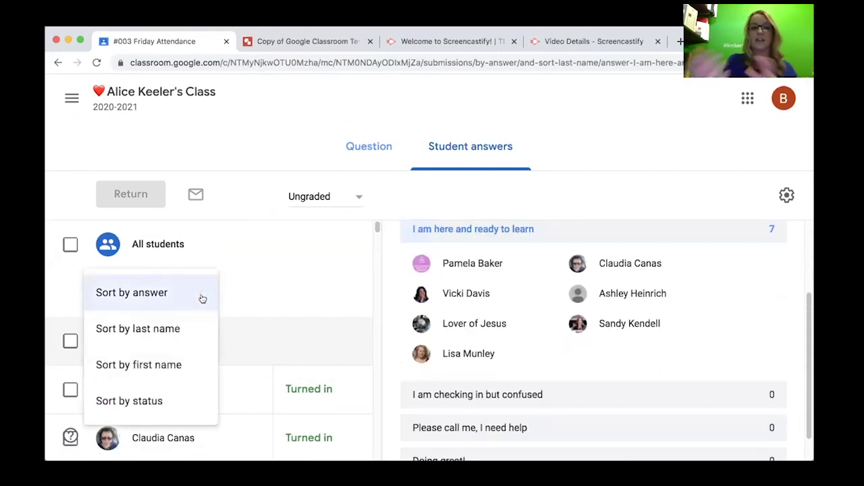
left_click(173, 329)
left_click(161, 294)
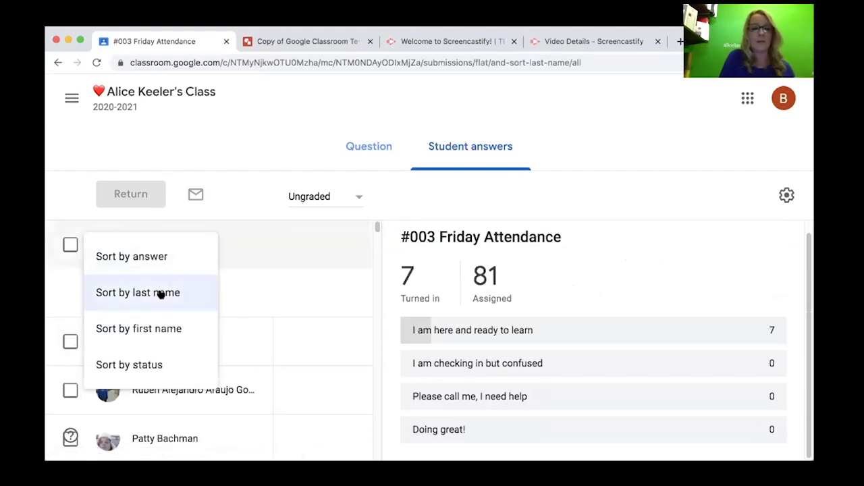
left_click(152, 375)
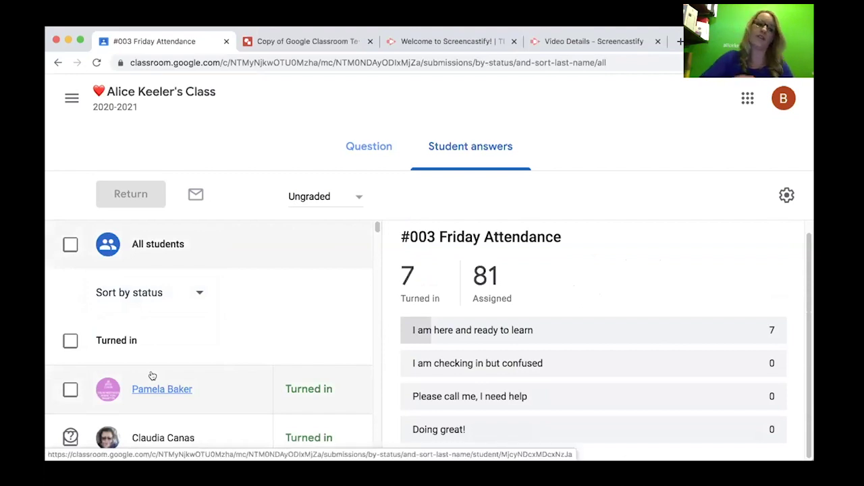
left_click(70, 341)
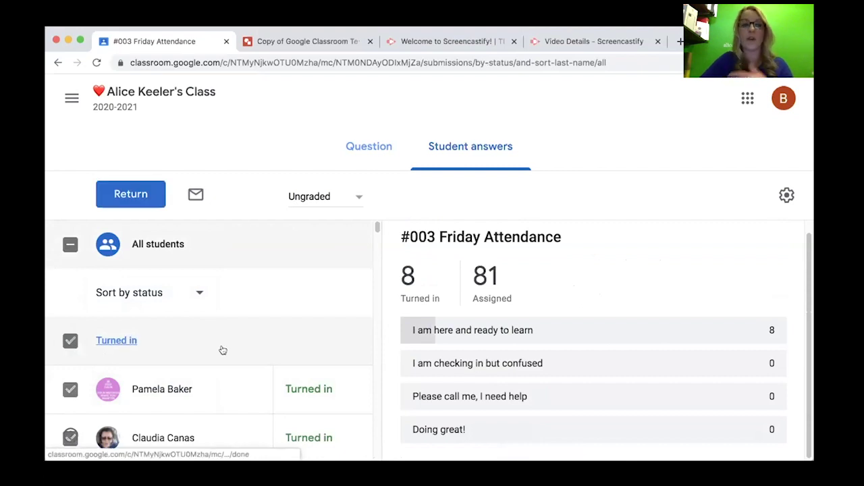
scroll(223, 350, "down", 1)
scroll(223, 350, "down", 3)
scroll(222, 349, "down", 2)
scroll(223, 350, "up", 1)
scroll(223, 349, "up", 1)
scroll(223, 350, "up", 2)
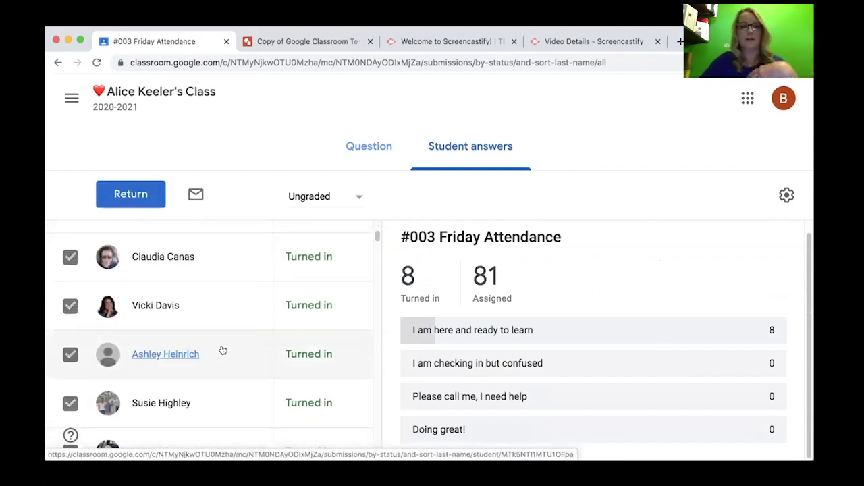
scroll(223, 350, "up", 2)
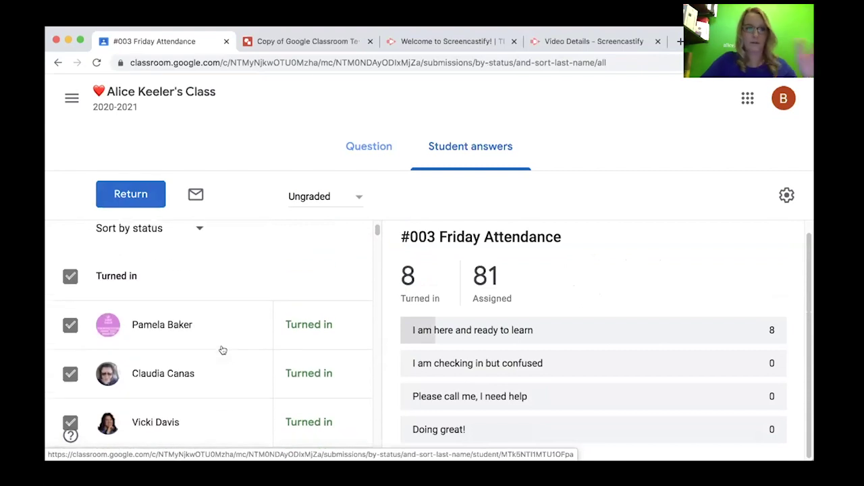
Return work to the 8 students with a private comment about being excited they're here to learn.
left_click(150, 202)
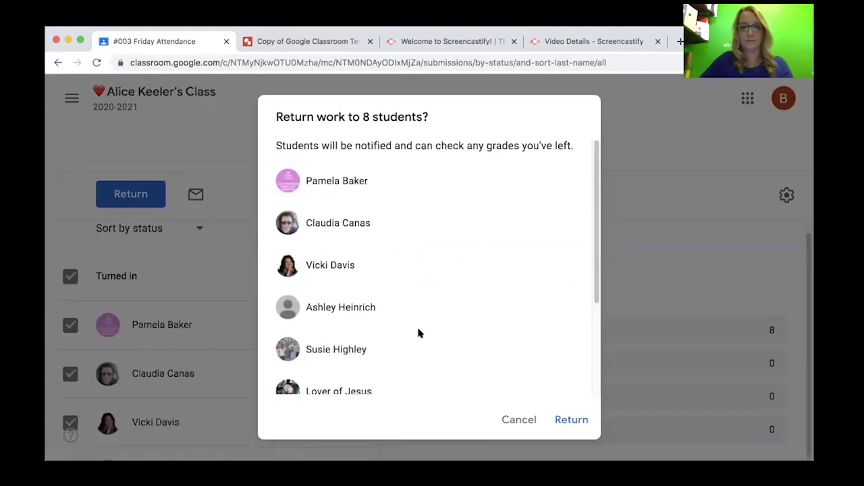
scroll(419, 332, "down", 3)
left_click(381, 375)
type("AK: ")
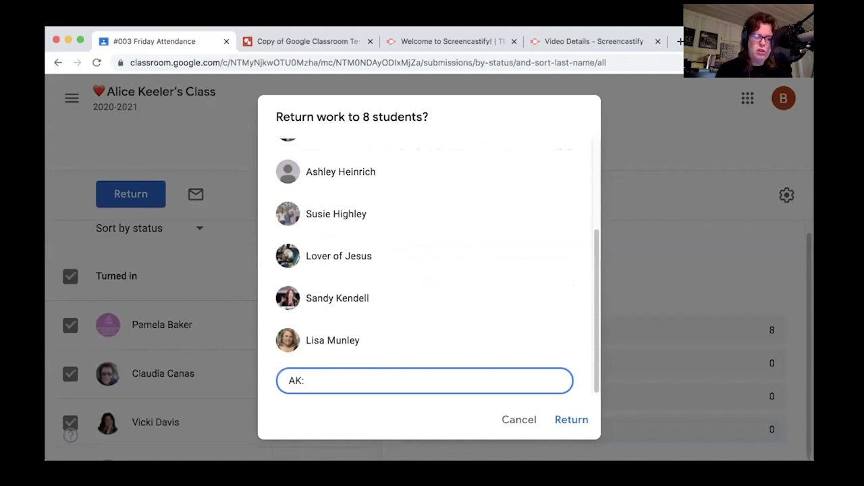
type("So excited you're here to learn with me today!")
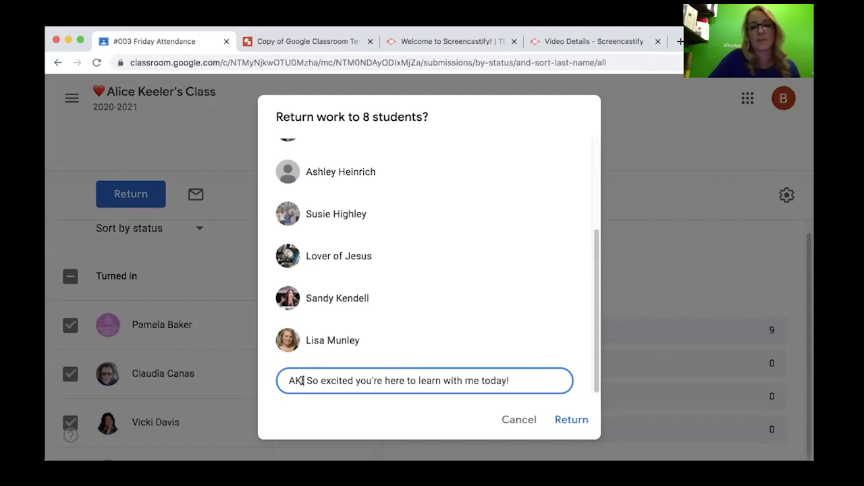
left_click_drag(303, 381, 286, 382)
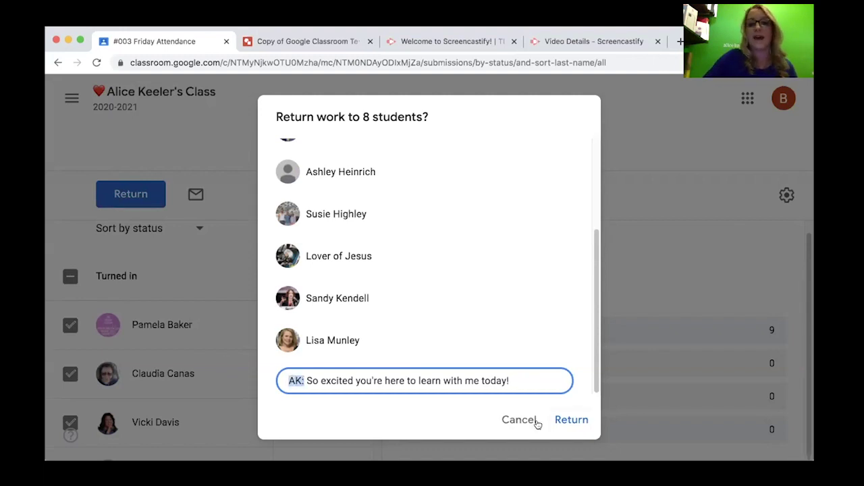
left_click(569, 425)
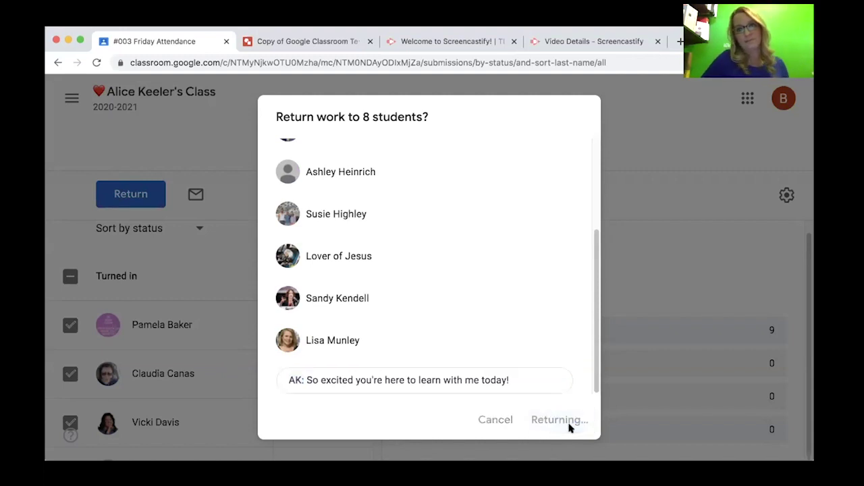